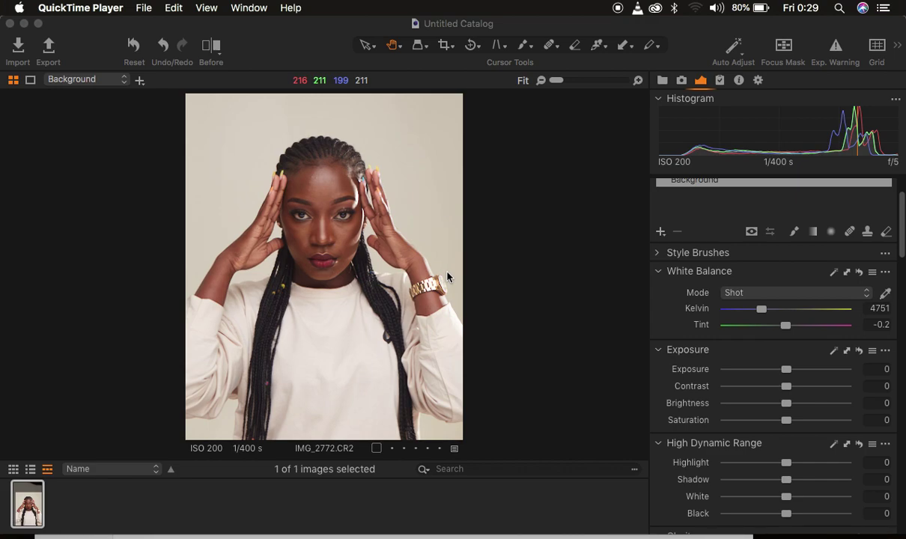
Switch to Capture One and apply the Migration workspace
{"action": "left_click", "coordinate": [318, 27]}
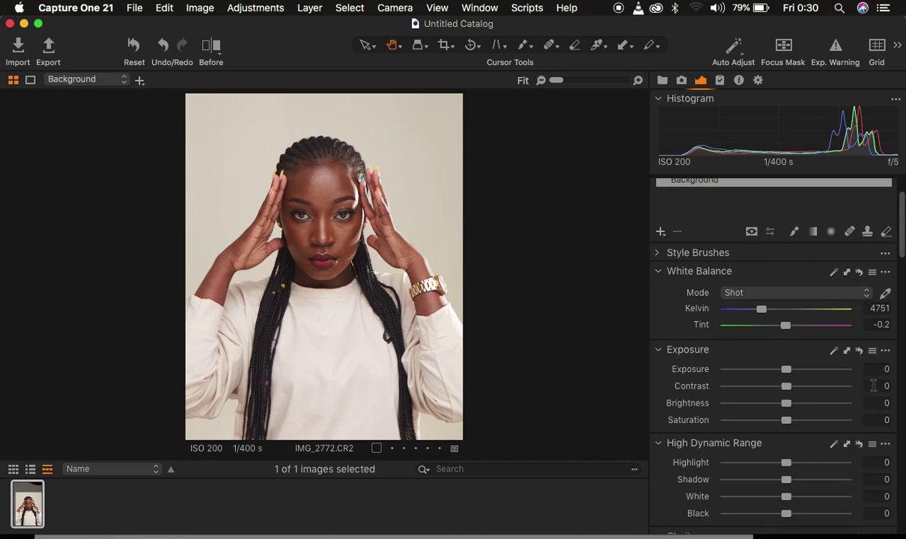
{"action": "left_click", "coordinate": [480, 8]}
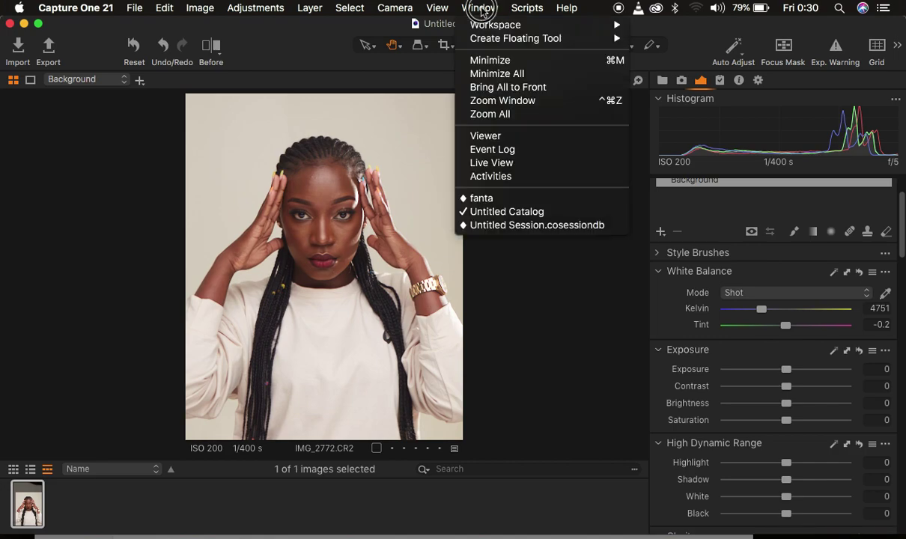
{"action": "mouse_move", "coordinate": [489, 28]}
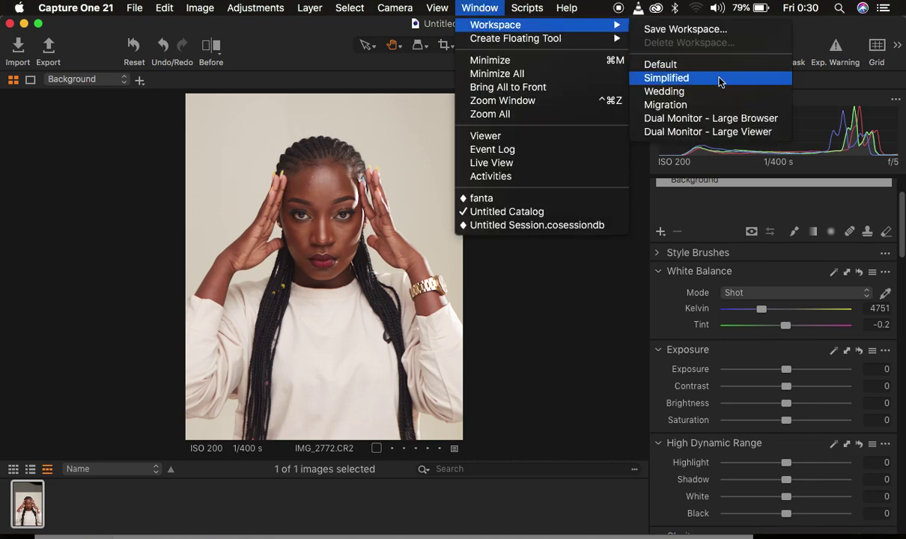
{"action": "left_click", "coordinate": [664, 105]}
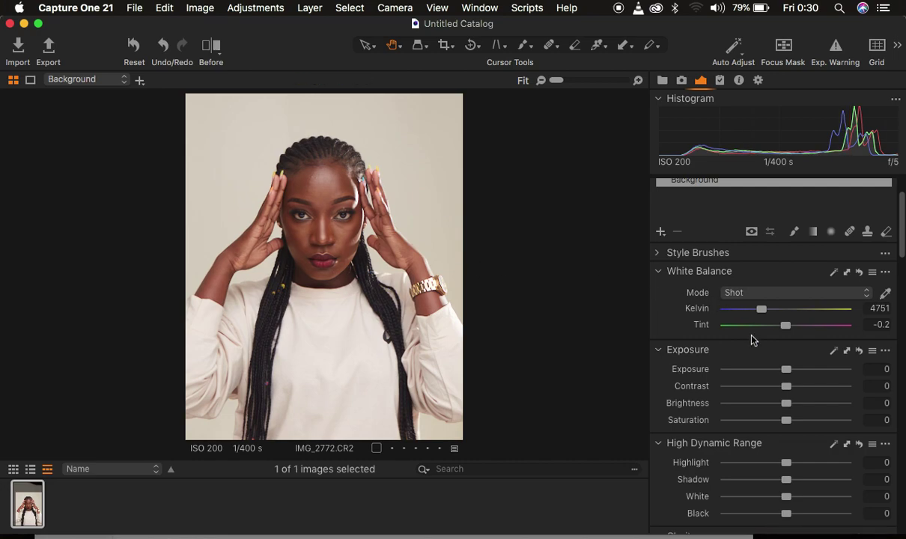
Lower the High Dynamic Range Highlight and White to -100 and raise the exposure Contrast to 5
{"action": "scroll", "coordinate": [753, 340], "scroll_direction": "up", "scroll_amount": 2}
{"action": "scroll", "coordinate": [752, 340], "scroll_direction": "down", "scroll_amount": 5}
{"action": "left_click_drag", "start_coordinate": [784, 397], "coordinate": [679, 400]}
{"action": "left_click_drag", "start_coordinate": [785, 431], "coordinate": [704, 438]}
{"action": "left_click_drag", "start_coordinate": [788, 320], "coordinate": [794, 321]}
Set the RGB Levels shadow point to 8 to deepen the portrait's dark areas
{"action": "scroll", "coordinate": [787, 427], "scroll_direction": "down", "scroll_amount": 5}
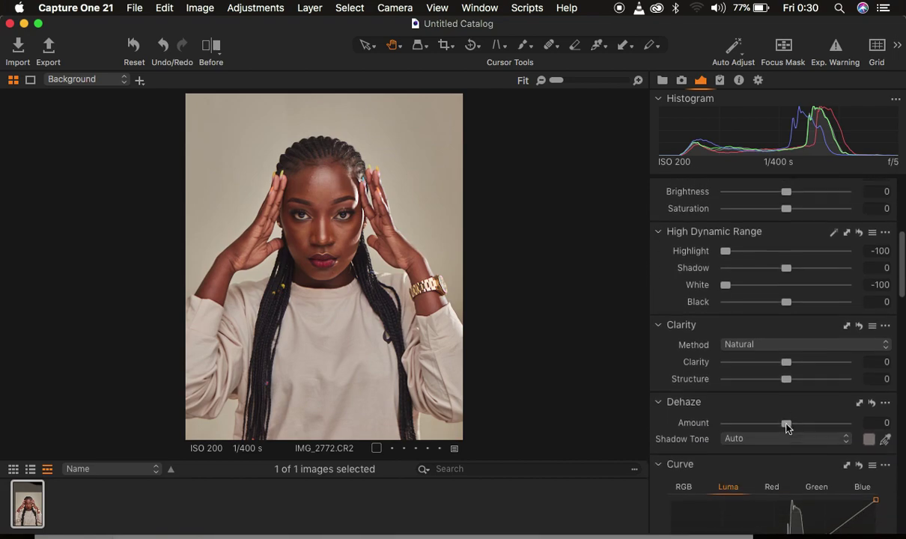
{"action": "scroll", "coordinate": [786, 428], "scroll_direction": "down", "scroll_amount": 10}
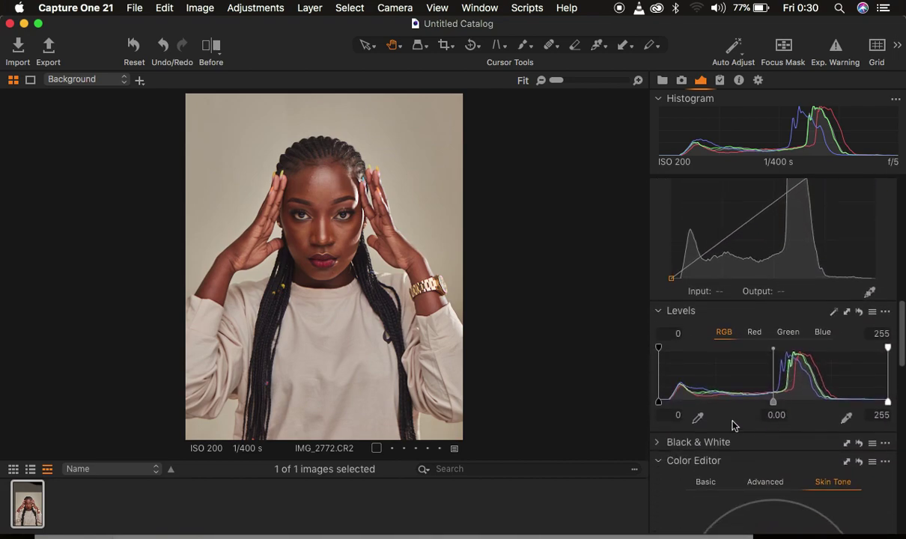
{"action": "mouse_move", "coordinate": [661, 405]}
{"action": "left_mouse_down"}
{"action": "mouse_move", "coordinate": [658, 397]}
{"action": "mouse_move", "coordinate": [666, 402]}
{"action": "left_mouse_up"}
Review the adjustment tools from Exposure to Curve and the list of tools that can be added
{"action": "scroll", "coordinate": [756, 400], "scroll_direction": "up", "scroll_amount": 5}
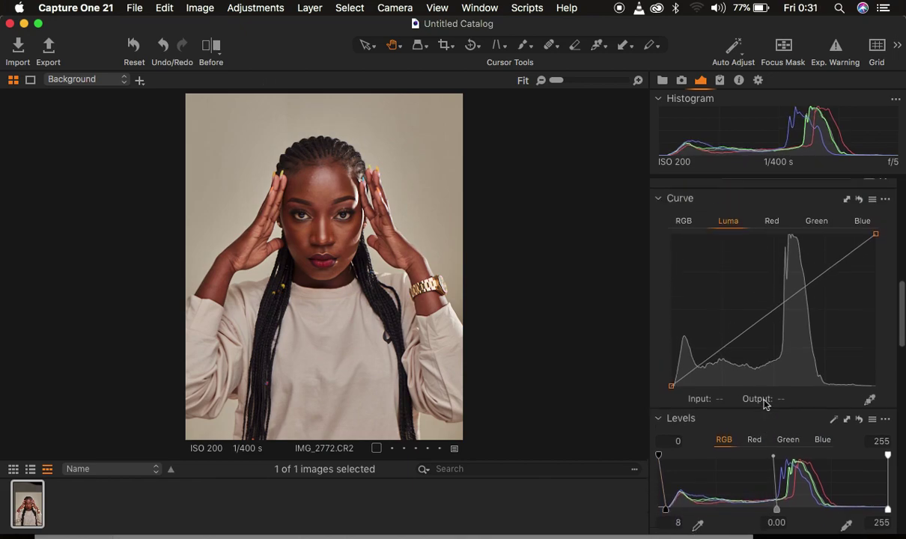
{"action": "scroll", "coordinate": [765, 405], "scroll_direction": "up", "scroll_amount": 1}
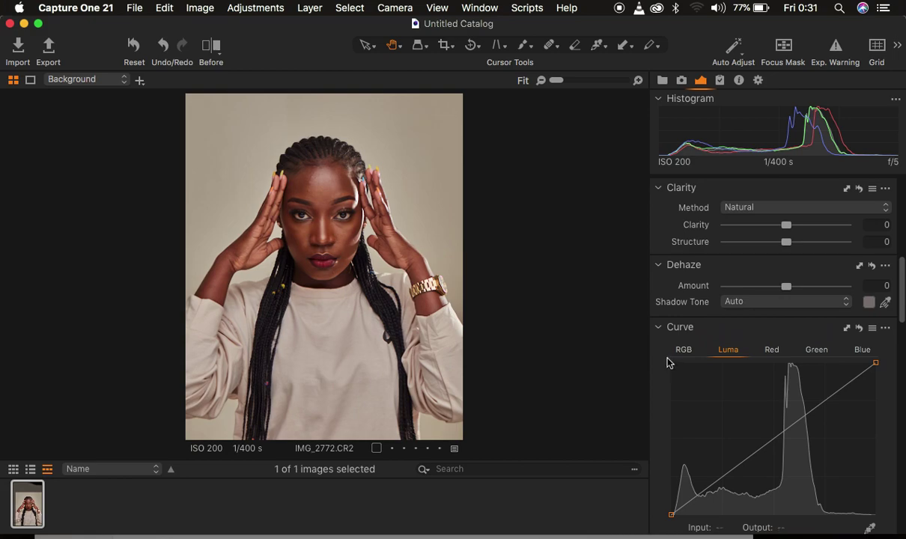
{"action": "scroll", "coordinate": [766, 358], "scroll_direction": "up", "scroll_amount": 6}
{"action": "scroll", "coordinate": [765, 358], "scroll_direction": "down", "scroll_amount": 6}
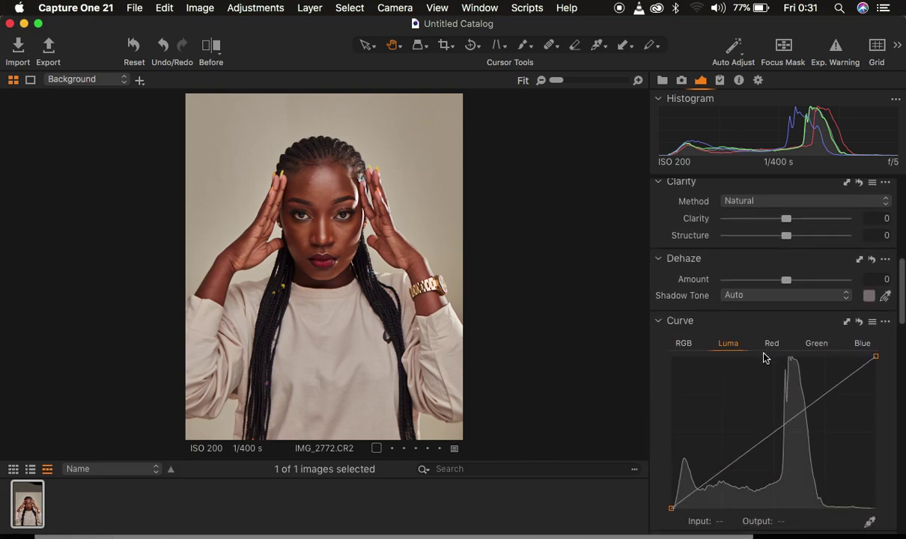
{"action": "scroll", "coordinate": [766, 358], "scroll_direction": "up", "scroll_amount": 8}
{"action": "scroll", "coordinate": [762, 355], "scroll_direction": "down", "scroll_amount": 6}
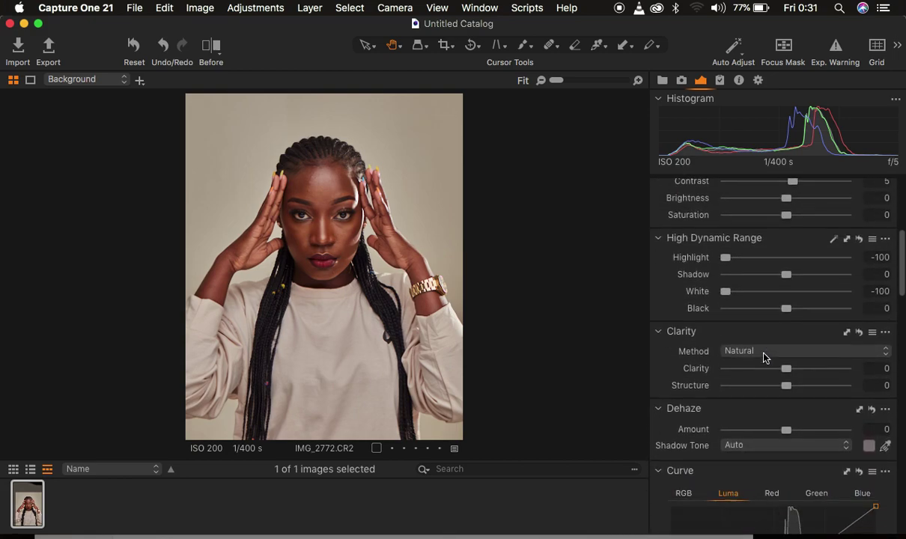
{"action": "scroll", "coordinate": [762, 355], "scroll_direction": "up", "scroll_amount": 5}
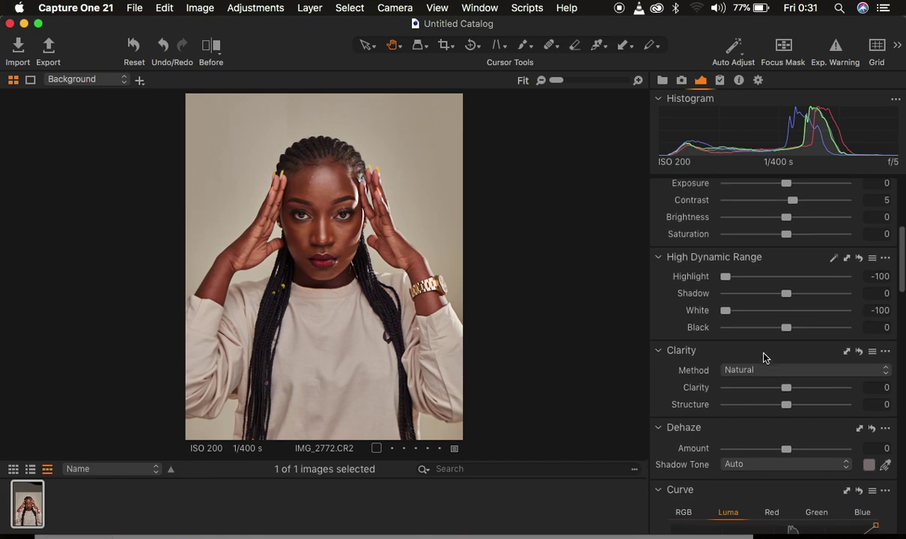
{"action": "right_click", "coordinate": [665, 315]}
{"action": "mouse_move", "coordinate": [704, 318]}
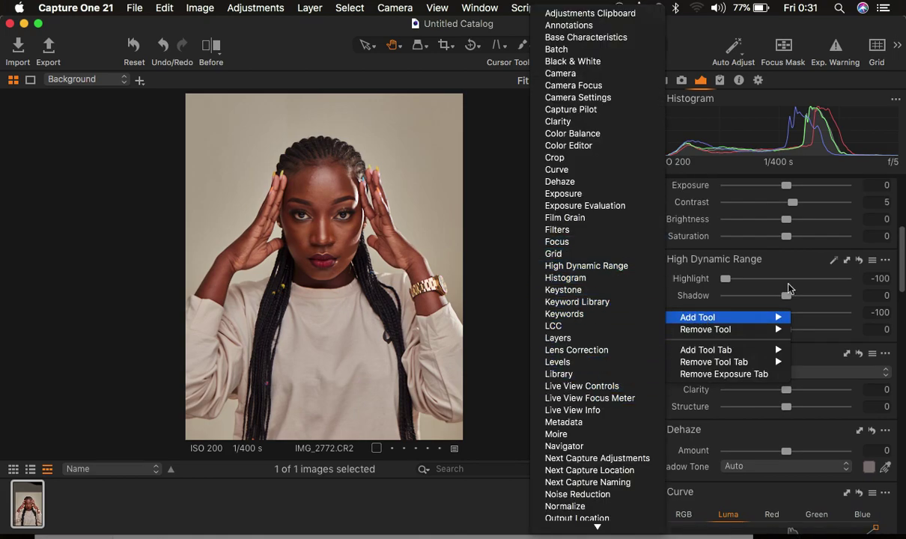
{"action": "left_click", "coordinate": [742, 418]}
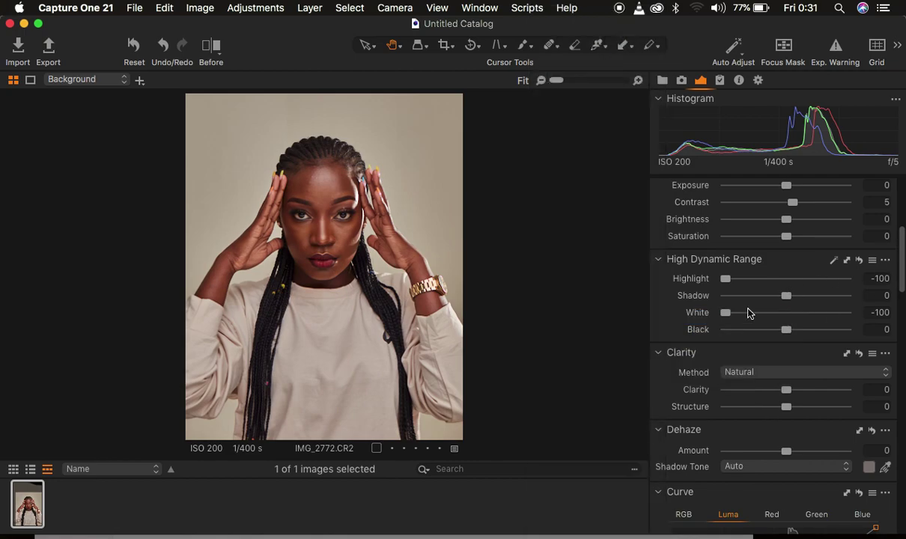
Add a new adjustment layer above the Background layer
{"action": "scroll", "coordinate": [803, 366], "scroll_direction": "up", "scroll_amount": 3}
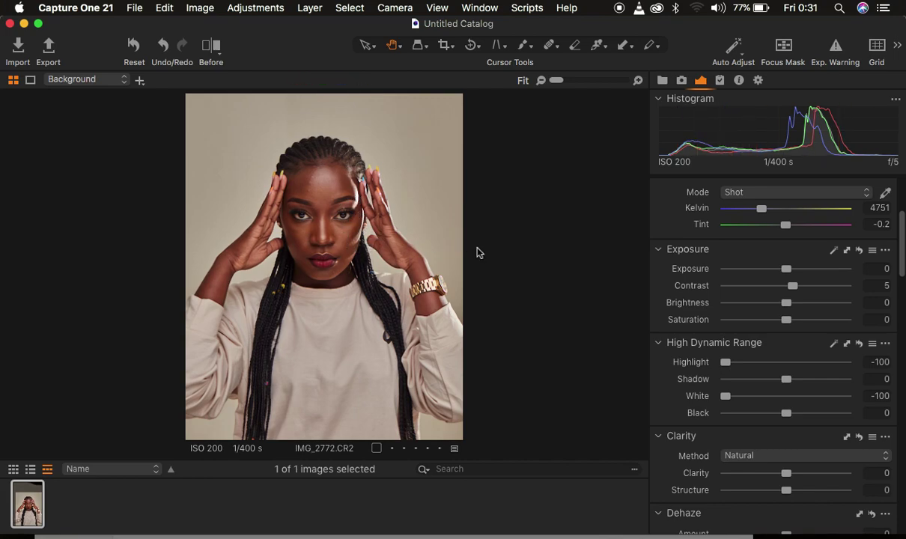
{"action": "scroll", "coordinate": [828, 375], "scroll_direction": "up", "scroll_amount": 5}
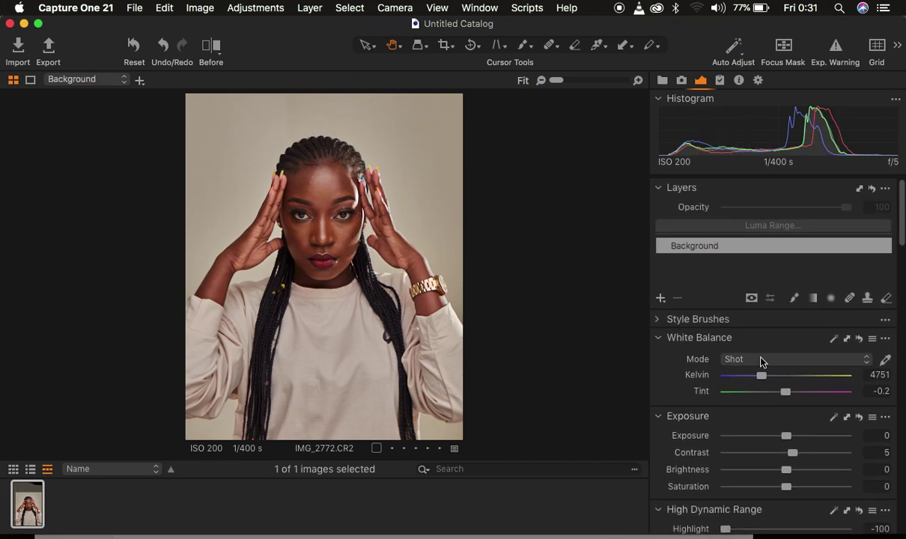
{"action": "left_click", "coordinate": [661, 298]}
{"action": "left_click", "coordinate": [710, 317]}
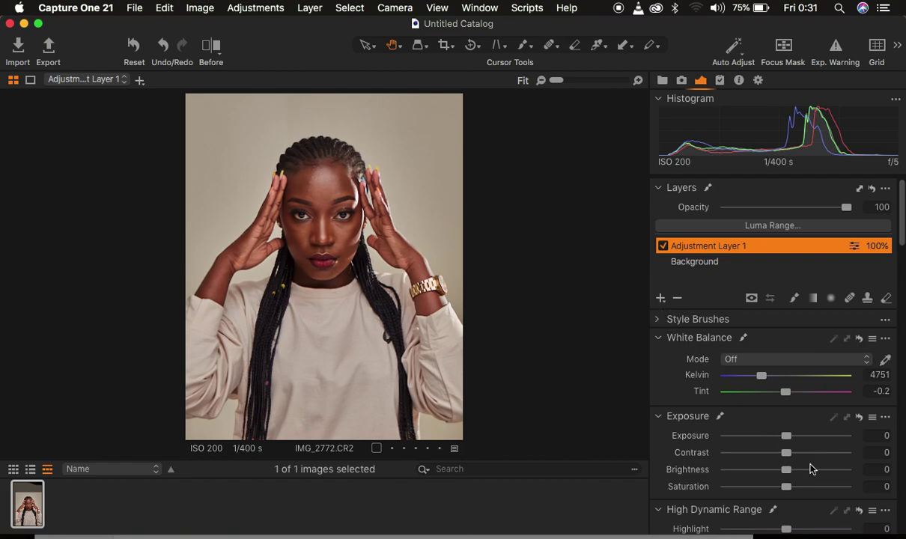
Look through the Color Editor's Basic and Advanced modes and return to the Skin Tone mode
{"action": "scroll", "coordinate": [810, 469], "scroll_direction": "down", "scroll_amount": 15}
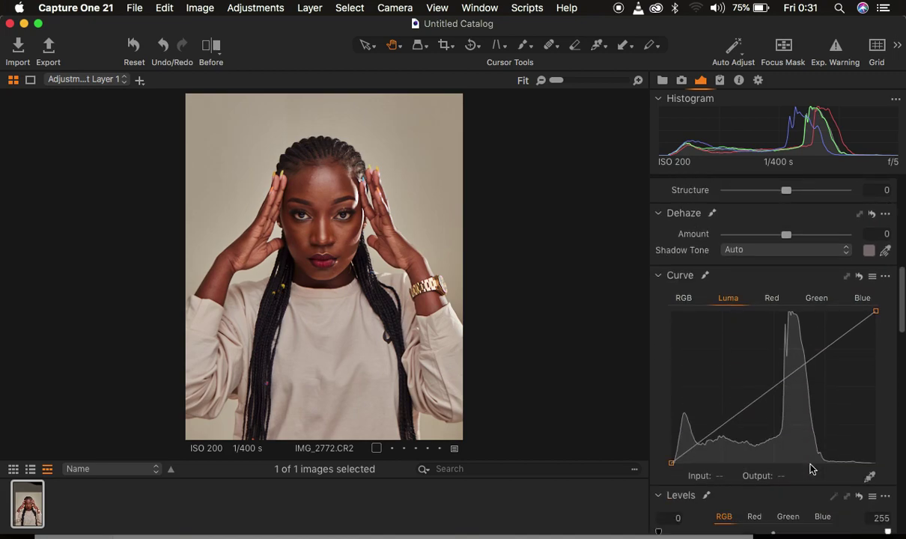
{"action": "scroll", "coordinate": [811, 469], "scroll_direction": "down", "scroll_amount": 10}
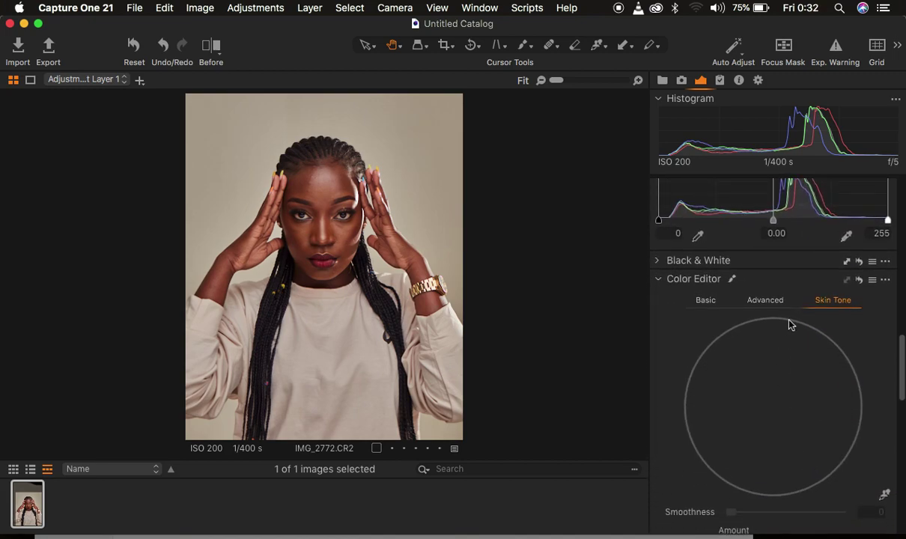
{"action": "left_click", "coordinate": [705, 301]}
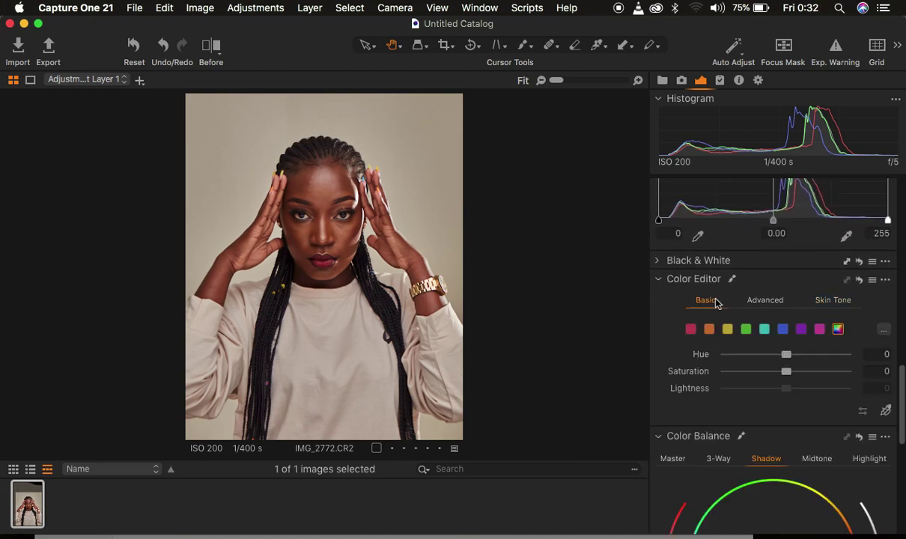
{"action": "left_click", "coordinate": [758, 302]}
{"action": "left_click", "coordinate": [830, 301]}
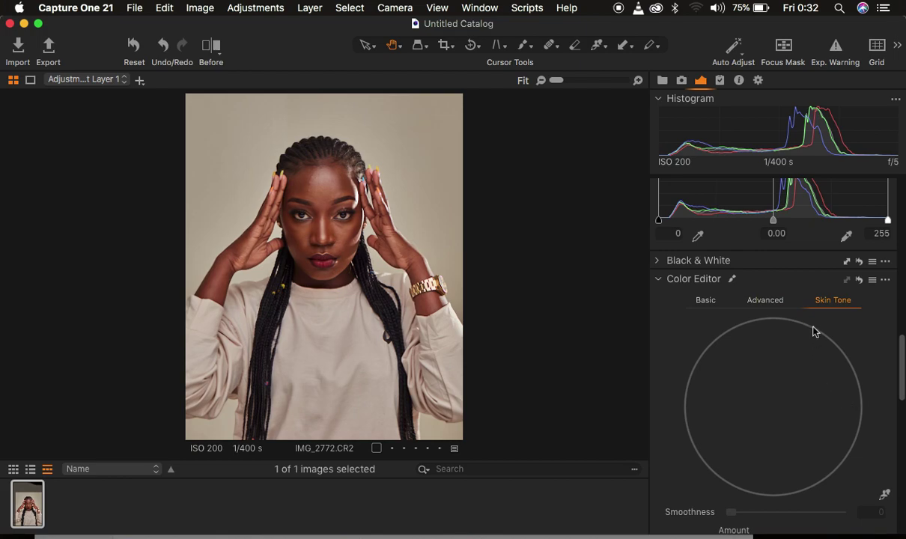
Sample the skin colour from the cheek of the woman's face with the Pick Skin Color Correction tool
{"action": "left_click", "coordinate": [884, 495]}
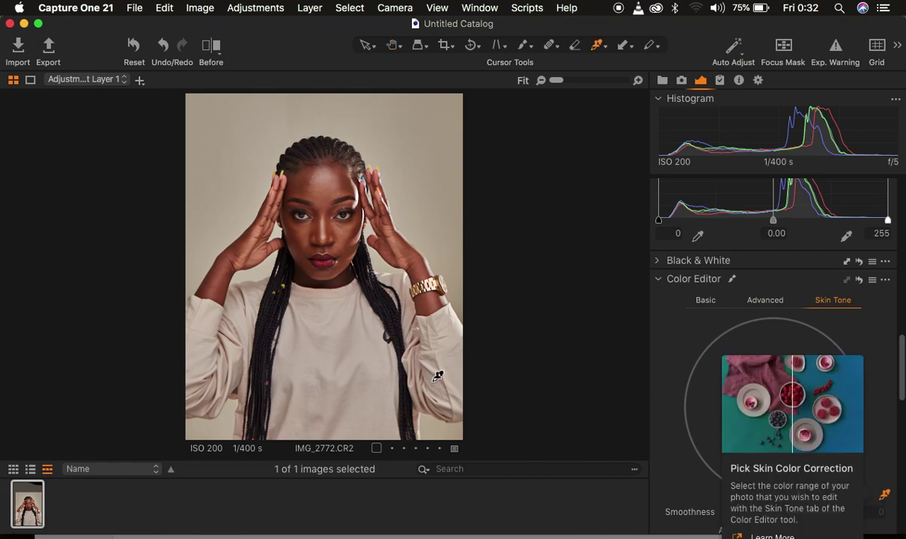
{"action": "key", "text": "super+equal"}
{"action": "key", "text": "super+equal"}
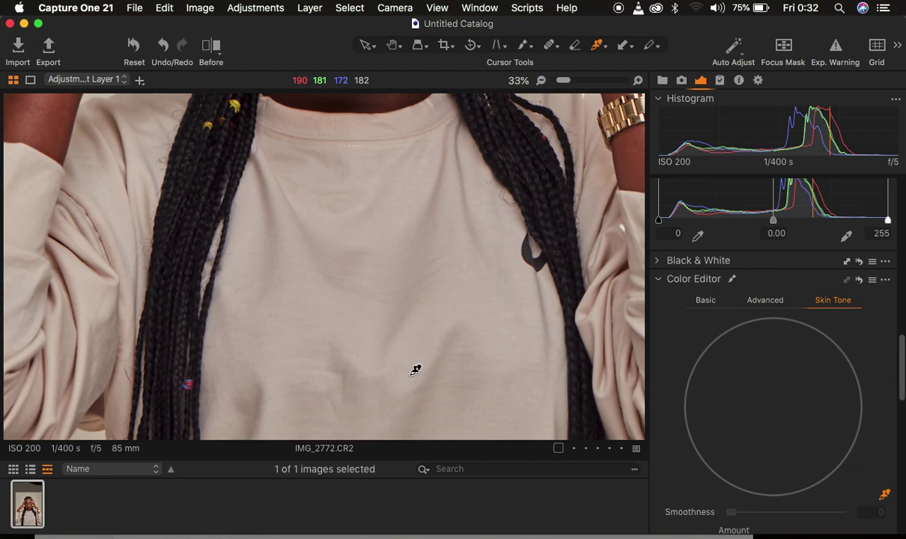
{"action": "left_click", "coordinate": [433, 155]}
{"action": "left_click_drag", "start_coordinate": [432, 155], "coordinate": [456, 340]}
{"action": "left_click_drag", "start_coordinate": [471, 196], "coordinate": [492, 322]}
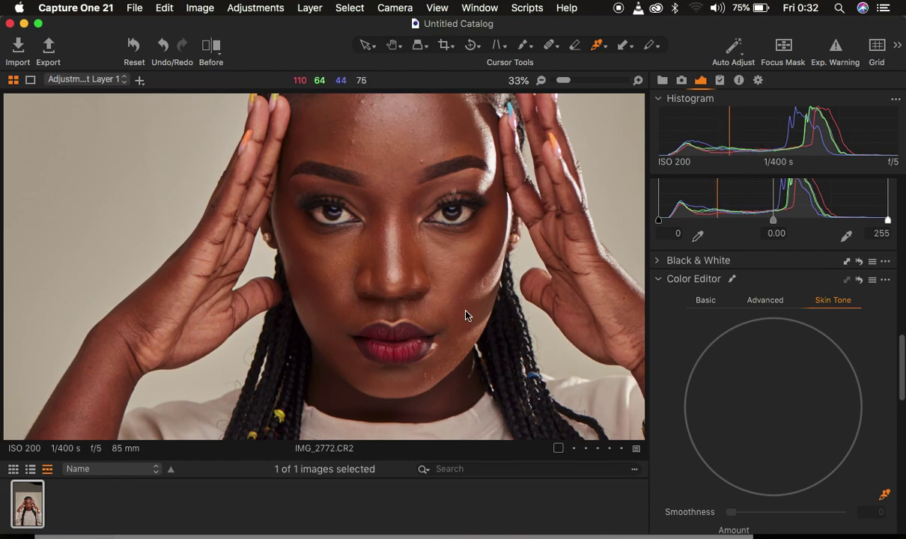
{"action": "left_click", "coordinate": [317, 274]}
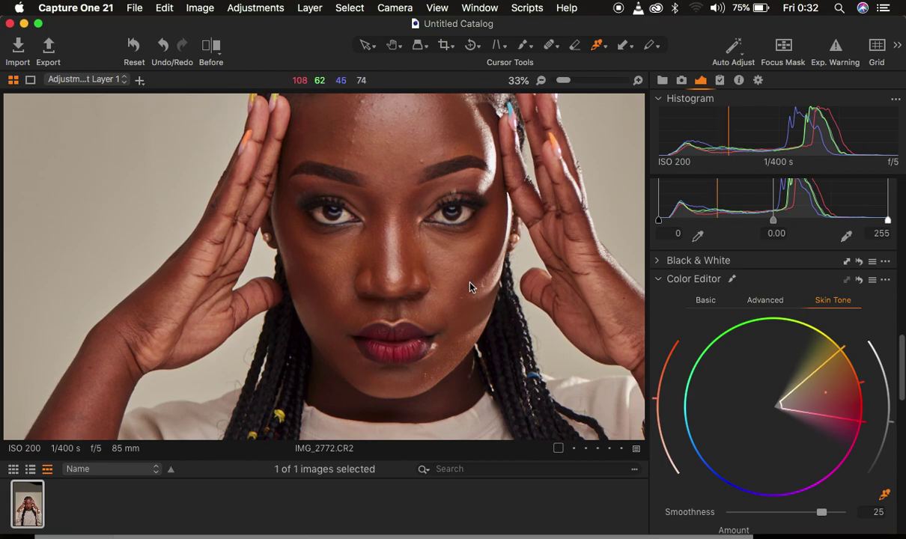
Examine which areas of the portrait the sampled skin tone covers by switching View selected color range on and off
{"action": "key", "text": "super+minus"}
{"action": "key", "text": "super+minus"}
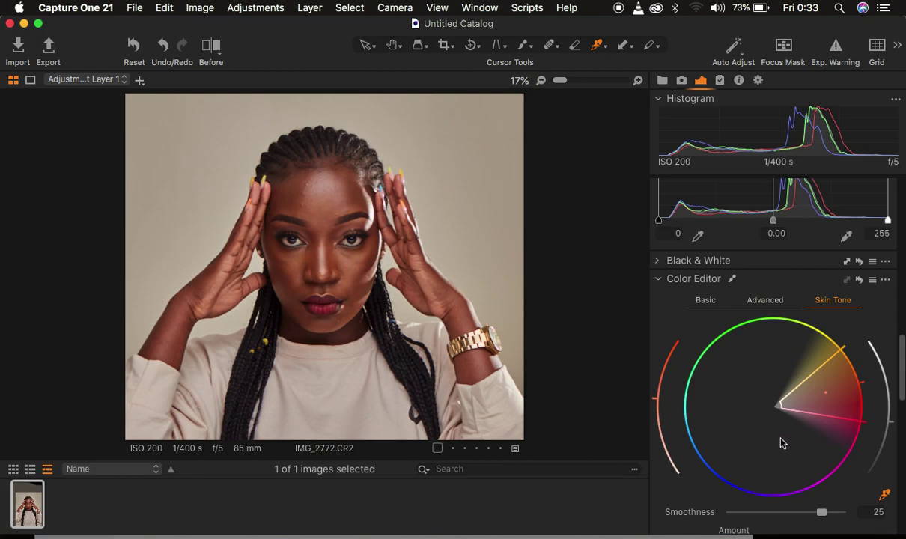
{"action": "scroll", "coordinate": [750, 428], "scroll_direction": "down", "scroll_amount": 5}
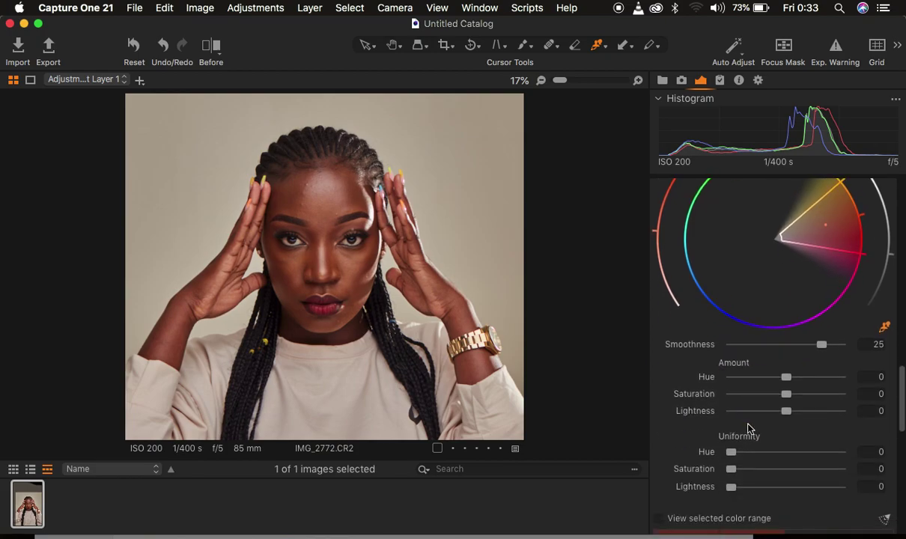
{"action": "scroll", "coordinate": [750, 427], "scroll_direction": "down", "scroll_amount": 1}
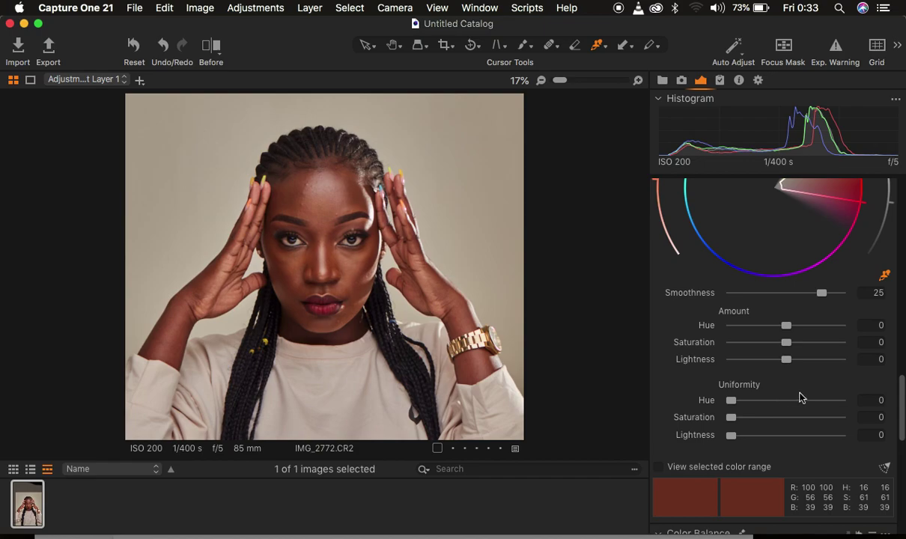
{"action": "scroll", "coordinate": [800, 396], "scroll_direction": "up", "scroll_amount": 1}
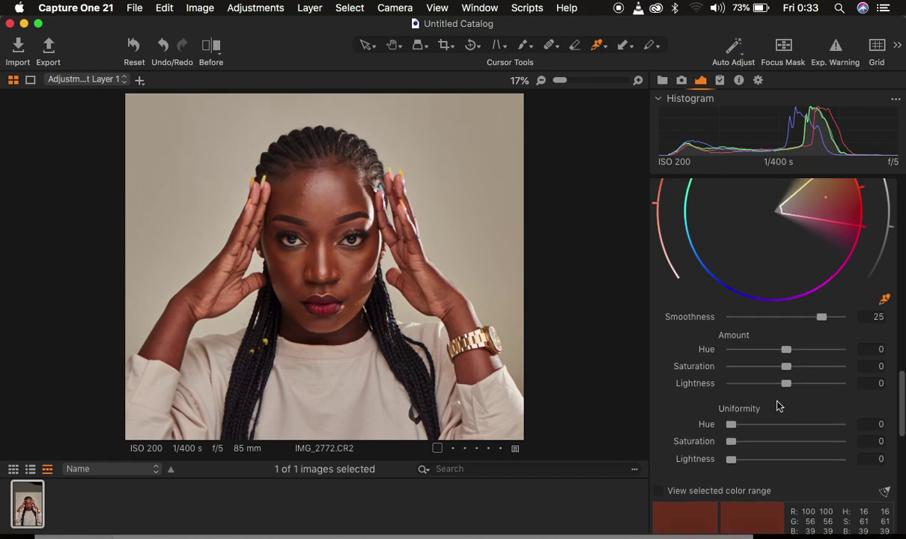
{"action": "left_click", "coordinate": [659, 491]}
{"action": "scroll", "coordinate": [785, 463], "scroll_direction": "down", "scroll_amount": 1}
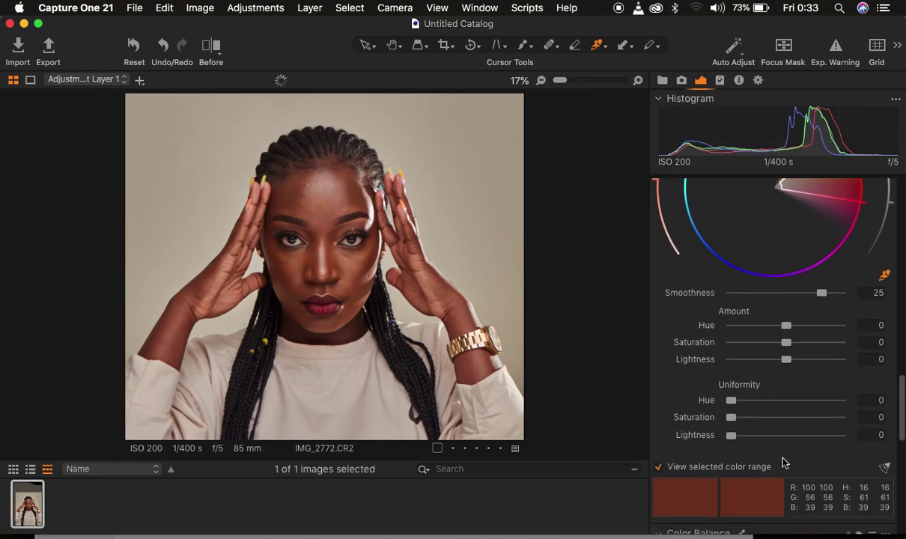
{"action": "scroll", "coordinate": [784, 463], "scroll_direction": "down", "scroll_amount": 3}
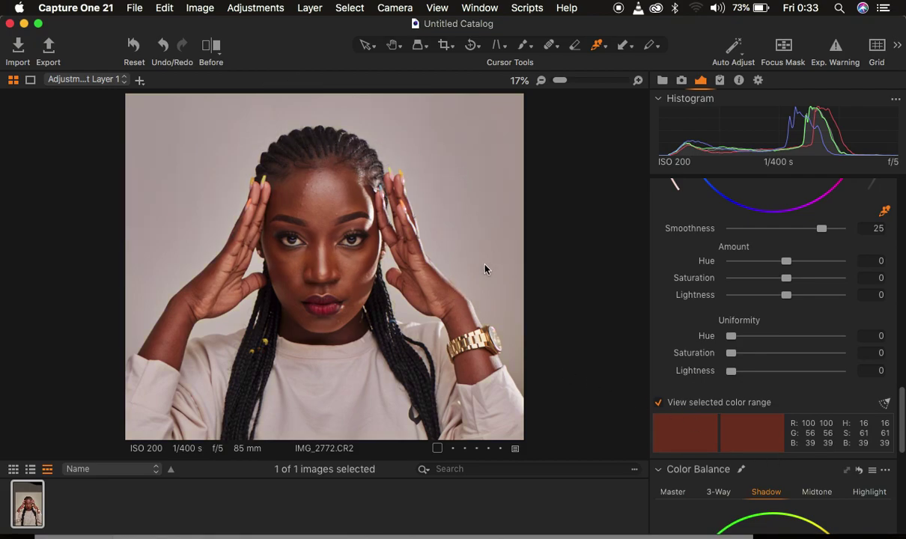
{"action": "scroll", "coordinate": [799, 348], "scroll_direction": "up", "scroll_amount": 2}
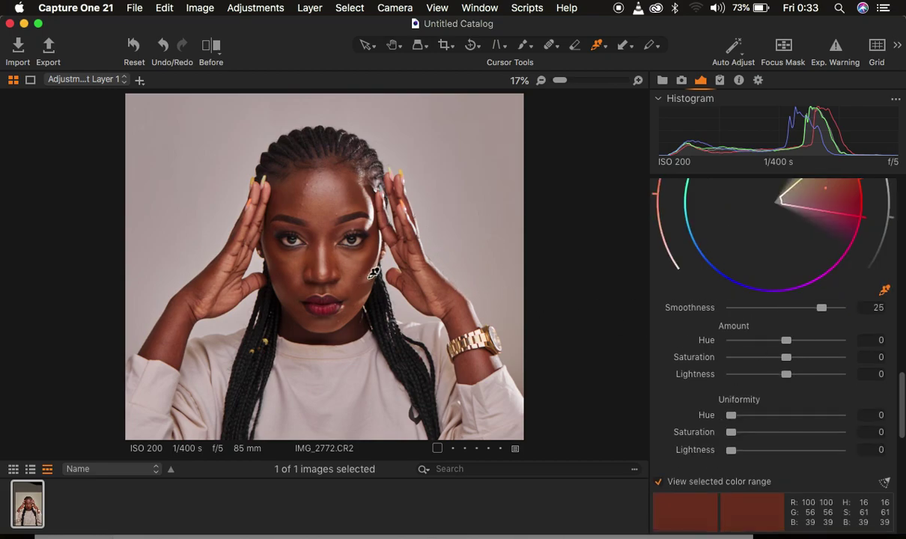
{"action": "left_click", "coordinate": [659, 482]}
{"action": "left_click", "coordinate": [666, 482]}
{"action": "left_click", "coordinate": [659, 484]}
Set the skin tone Uniformity to Hue 70.7 and Saturation 62.5
{"action": "left_click_drag", "start_coordinate": [733, 417], "coordinate": [798, 420]}
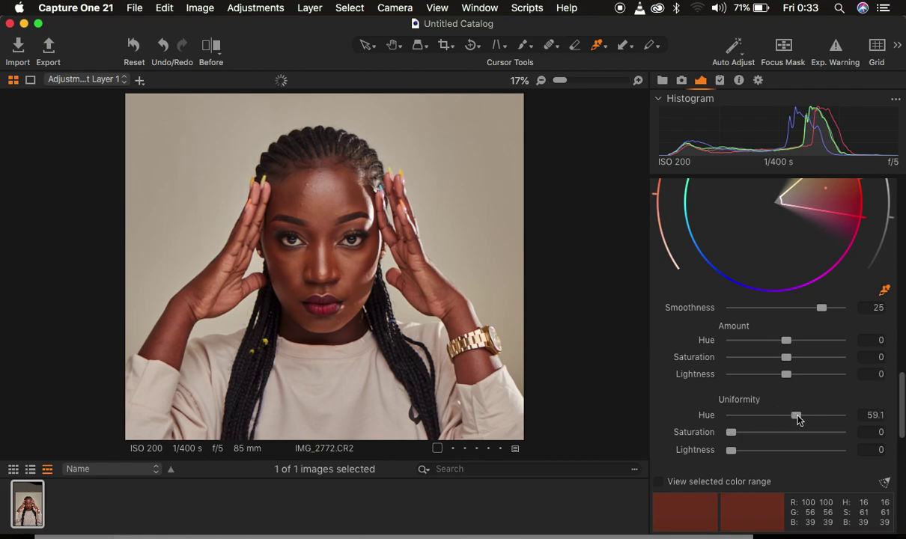
{"action": "key", "text": "super+equal"}
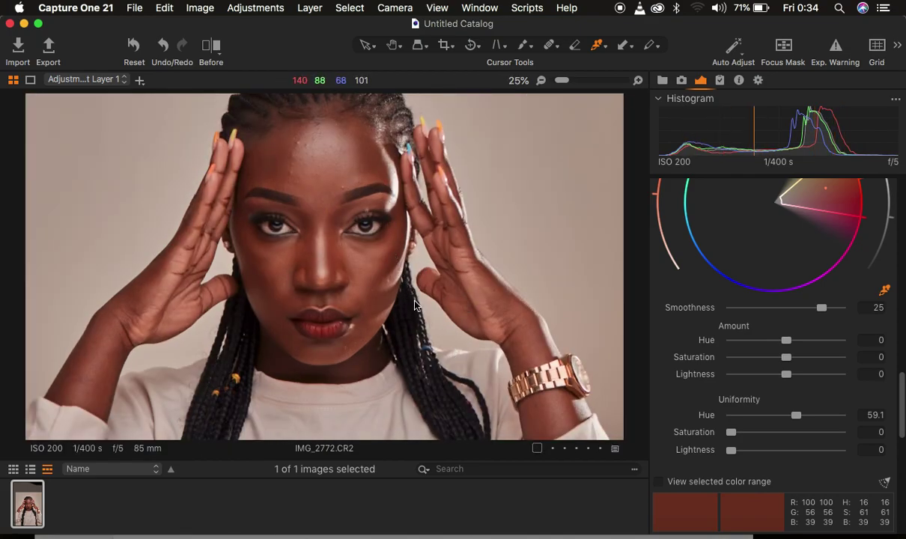
{"action": "left_click_drag", "start_coordinate": [795, 413], "coordinate": [810, 417]}
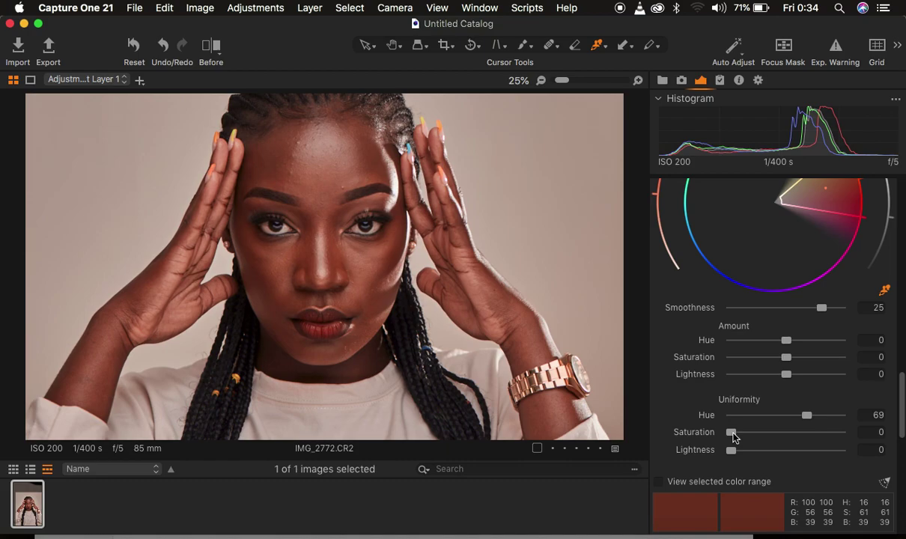
{"action": "left_click_drag", "start_coordinate": [734, 438], "coordinate": [802, 435]}
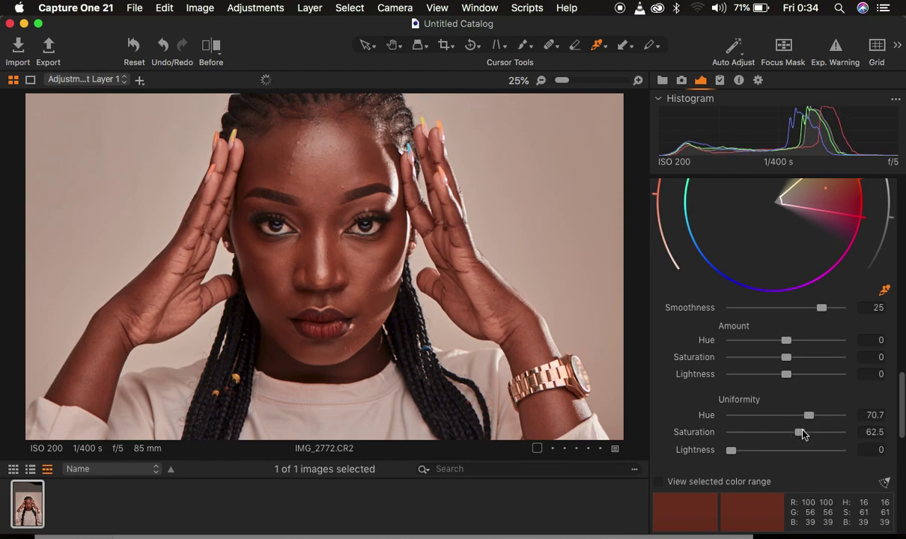
Compare the face and hands before and after the skin tone edit with the split Before view, then close the comparison
{"action": "key", "text": "super+0"}
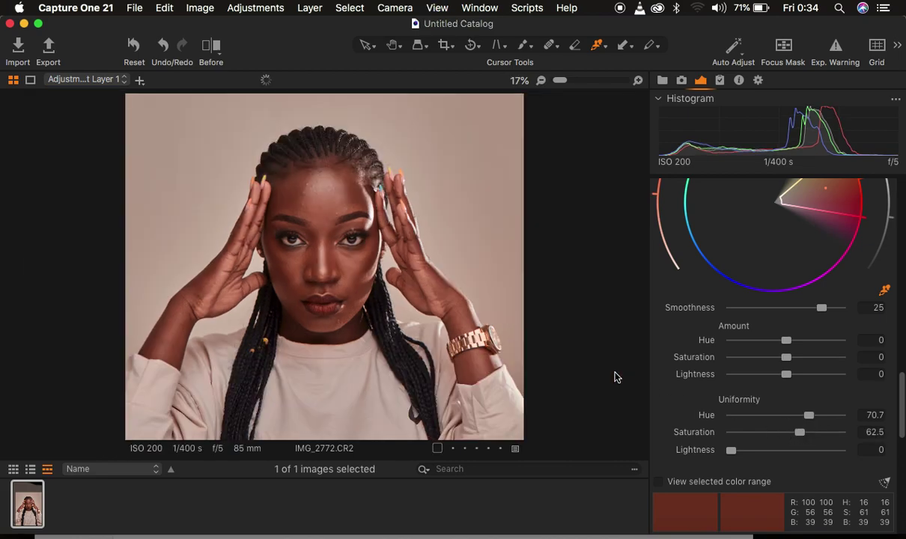
{"action": "left_click", "coordinate": [214, 49]}
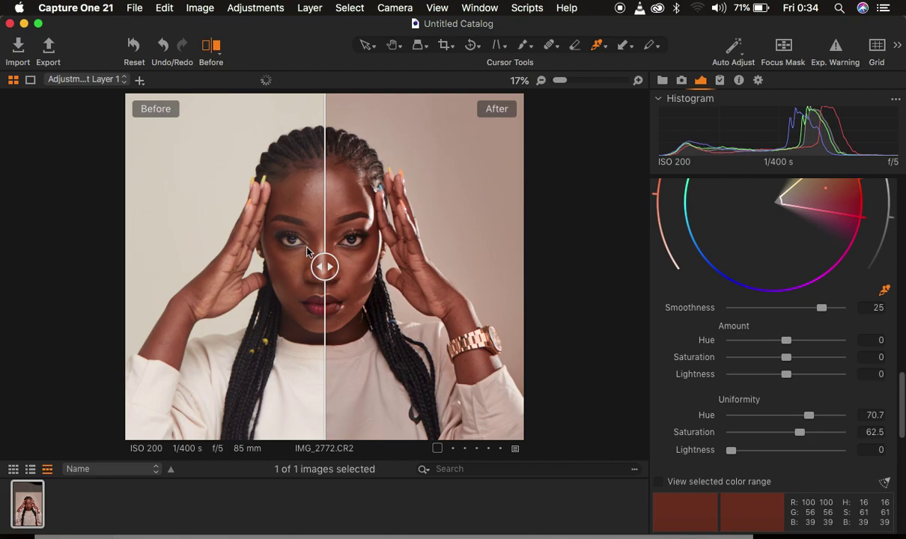
{"action": "key", "text": "super+equal"}
{"action": "key", "text": "super+equal"}
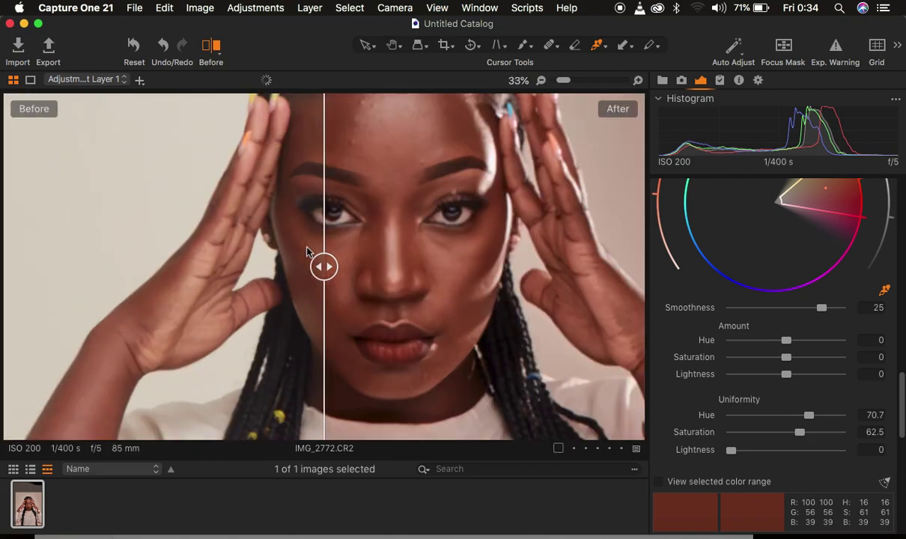
{"action": "left_click_drag", "start_coordinate": [324, 266], "coordinate": [555, 311]}
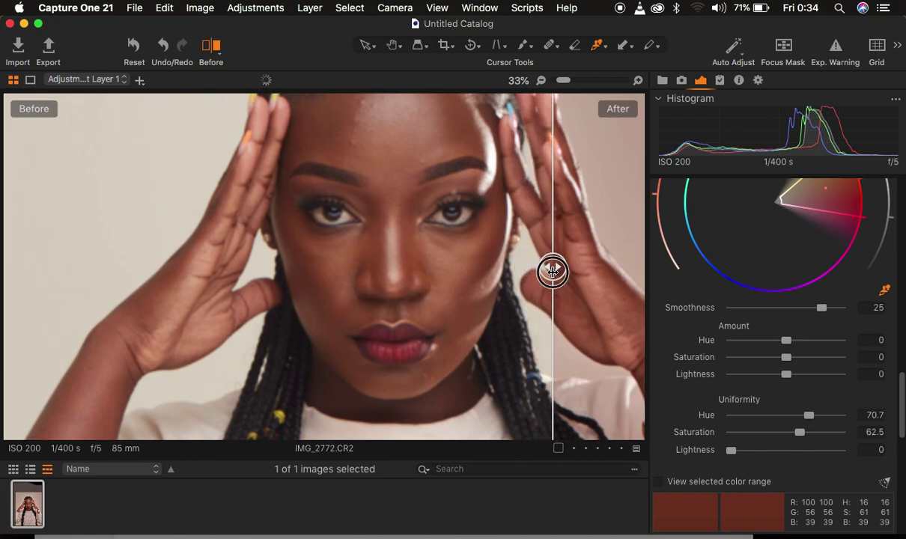
{"action": "left_click_drag", "start_coordinate": [553, 267], "coordinate": [155, 295]}
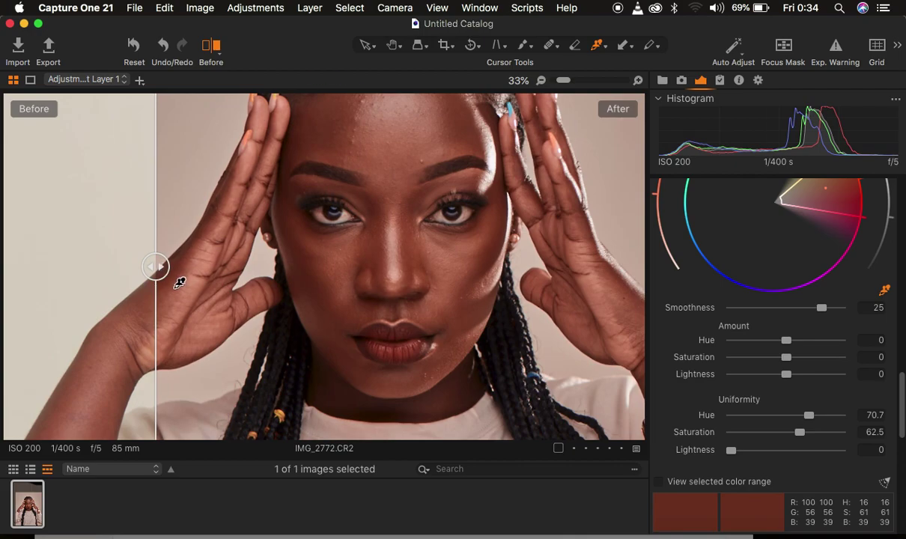
{"action": "left_click_drag", "start_coordinate": [158, 274], "coordinate": [136, 277]}
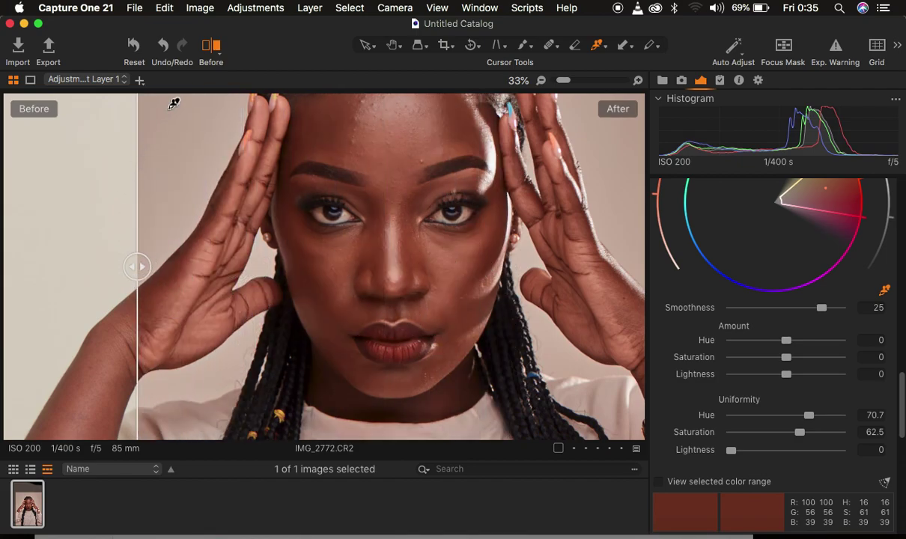
{"action": "left_click", "coordinate": [208, 49]}
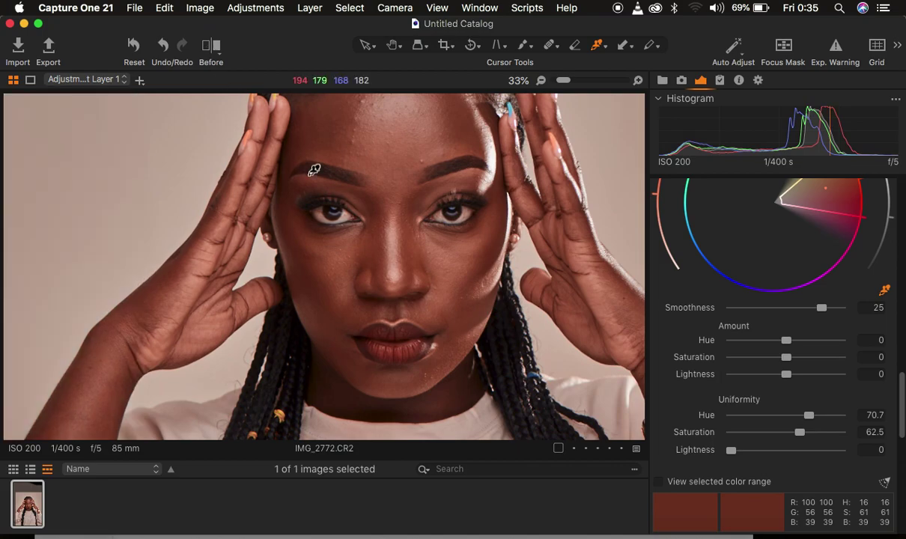
{"action": "key", "text": "super+minus"}
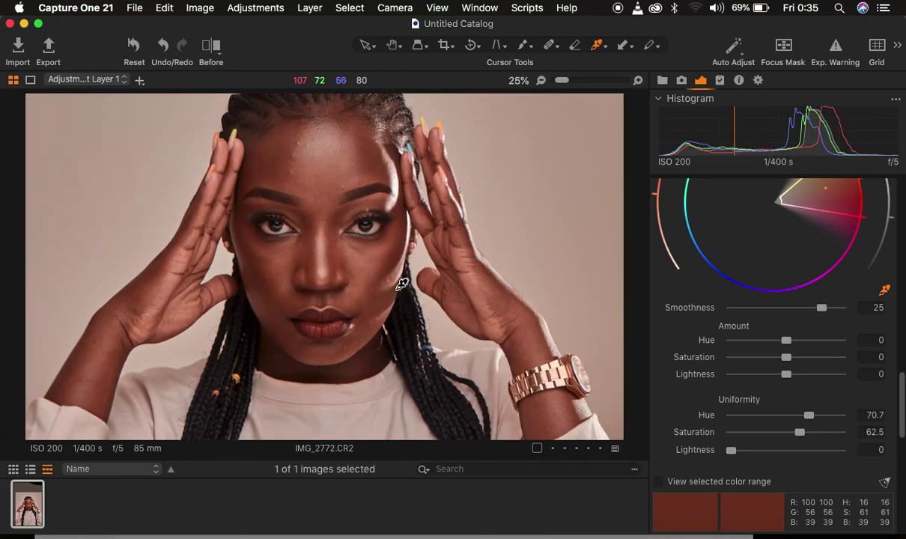
{"action": "key", "text": "super+minus"}
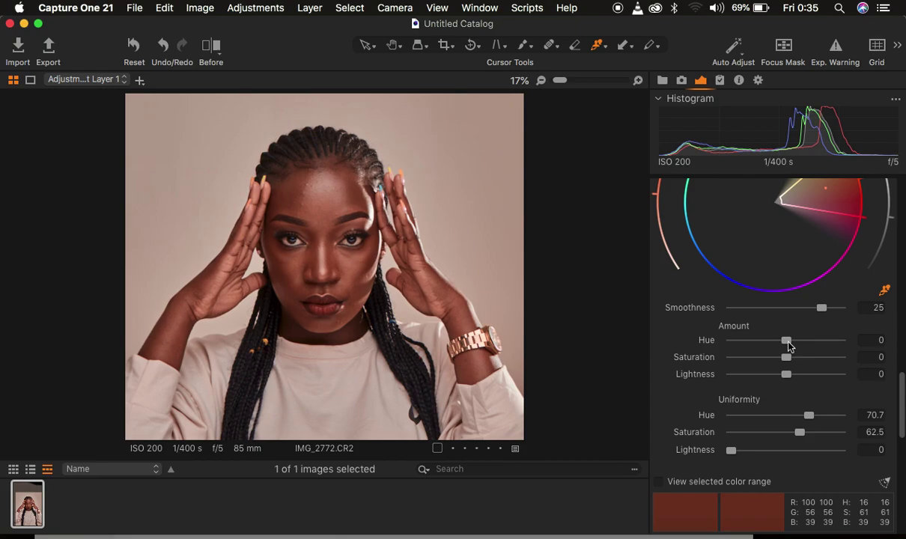
Set the skin tone Amount to Hue 1 and Lightness -1.1
{"action": "left_click_drag", "start_coordinate": [788, 344], "coordinate": [731, 346]}
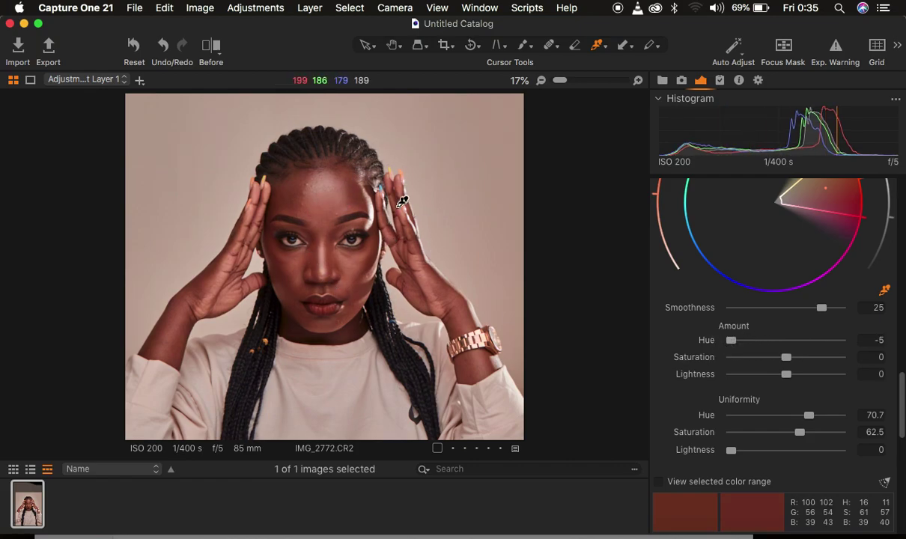
{"action": "left_click_drag", "start_coordinate": [732, 340], "coordinate": [806, 347]}
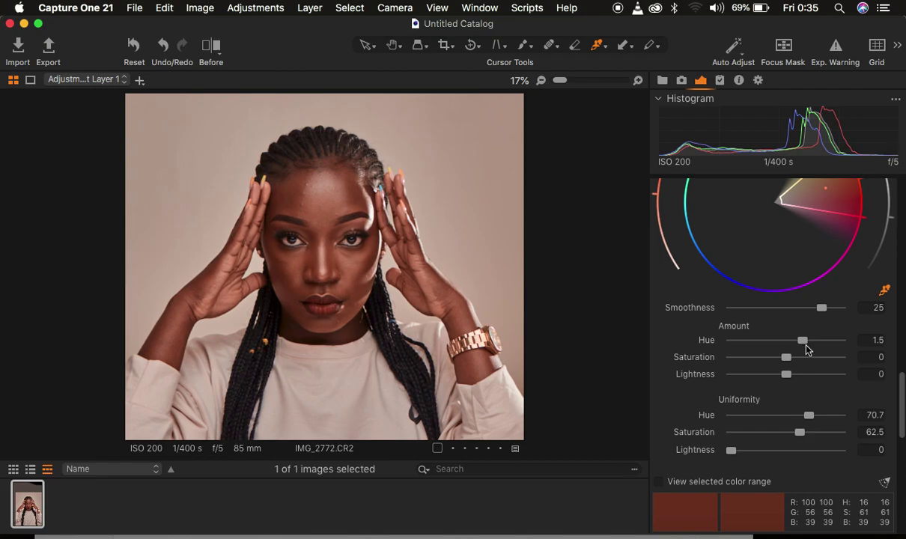
{"action": "left_click_drag", "start_coordinate": [803, 347], "coordinate": [793, 344]}
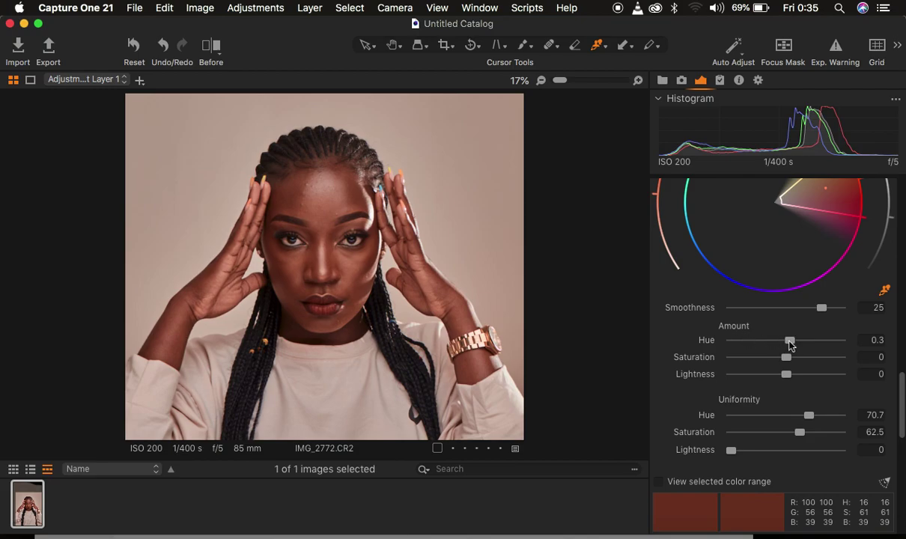
{"action": "left_click_drag", "start_coordinate": [789, 341], "coordinate": [798, 343]}
{"action": "key", "text": "super+equal"}
{"action": "key", "text": "super+0"}
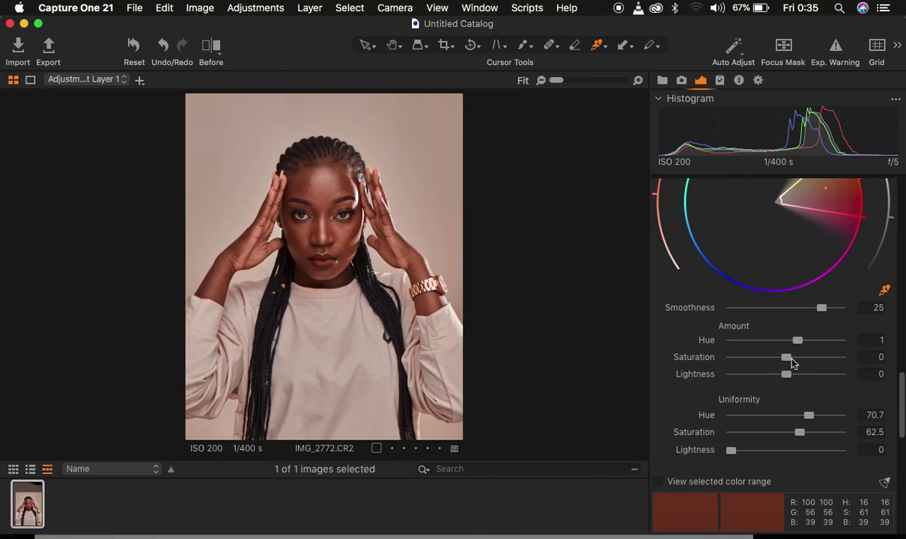
{"action": "left_click_drag", "start_coordinate": [787, 374], "coordinate": [783, 379]}
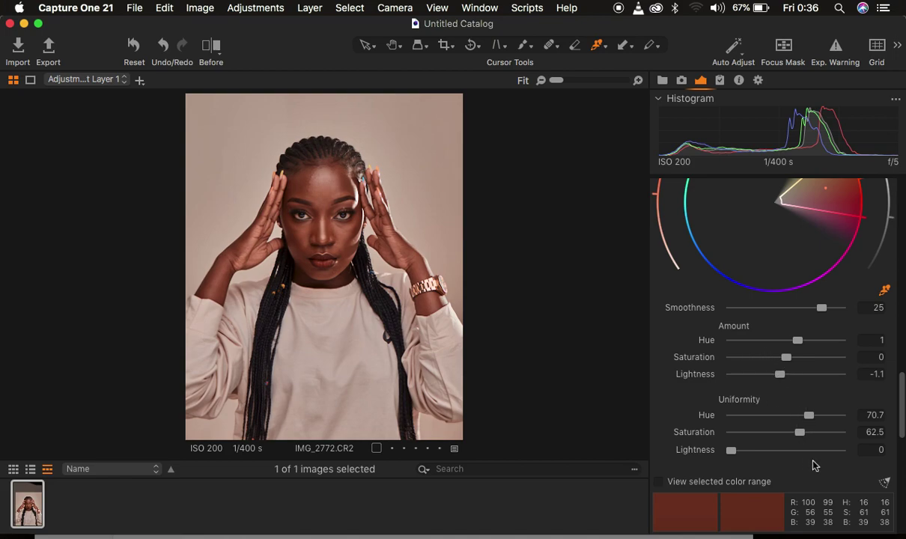
Tint the shadows slightly toward cyan-blue in Color Balance
{"action": "scroll", "coordinate": [819, 397], "scroll_direction": "down", "scroll_amount": 10}
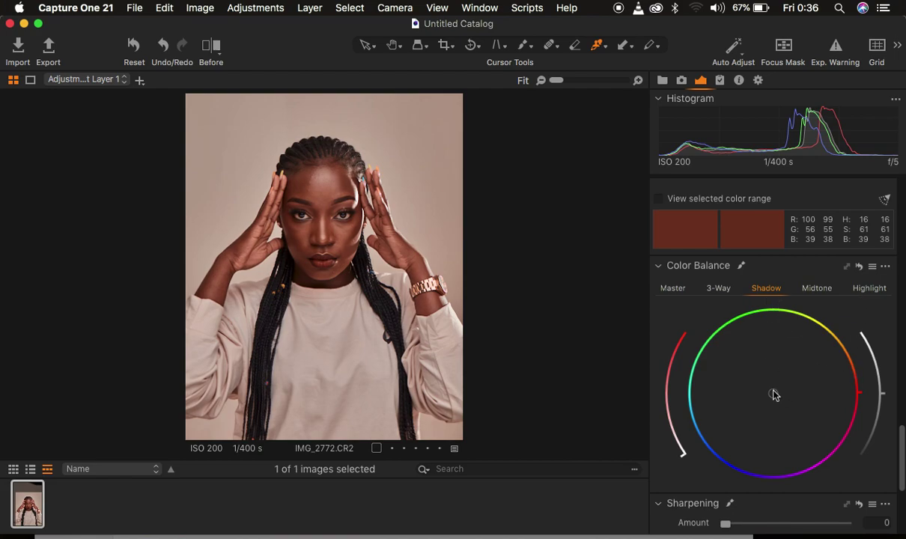
{"action": "left_click_drag", "start_coordinate": [774, 395], "coordinate": [740, 397]}
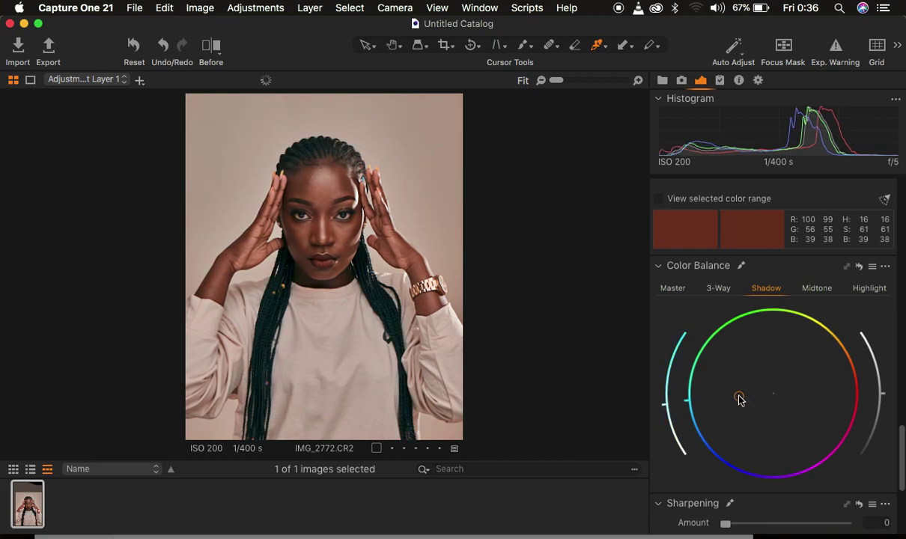
{"action": "left_click_drag", "start_coordinate": [740, 396], "coordinate": [703, 397]}
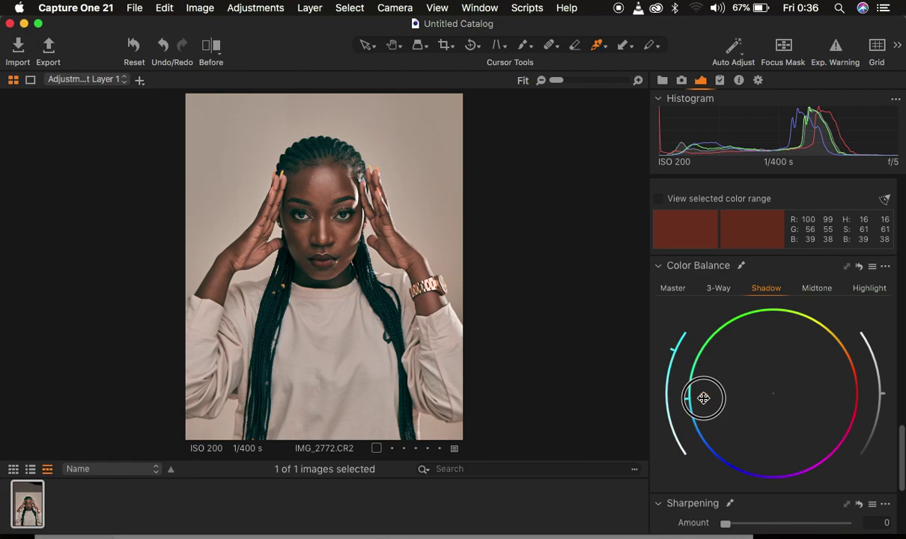
{"action": "left_click_drag", "start_coordinate": [704, 397], "coordinate": [764, 395]}
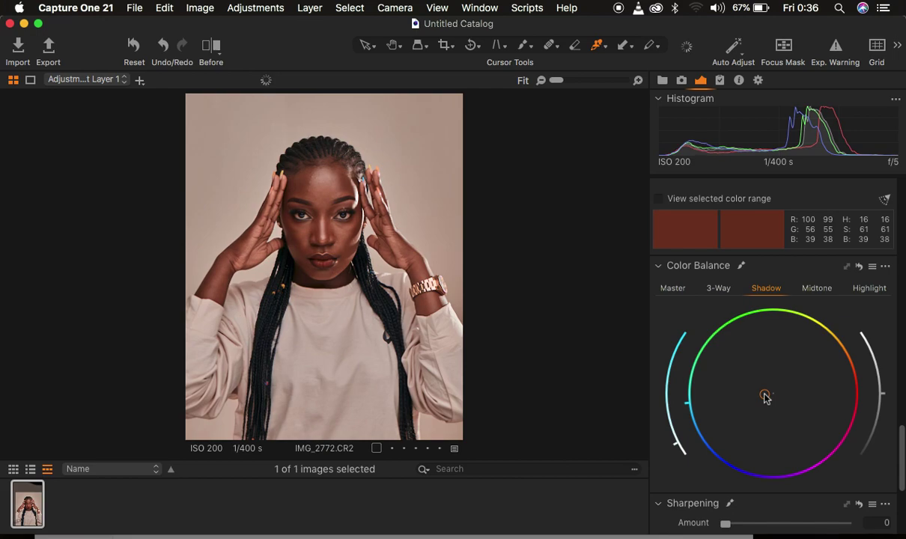
{"action": "left_click_drag", "start_coordinate": [765, 396], "coordinate": [758, 399]}
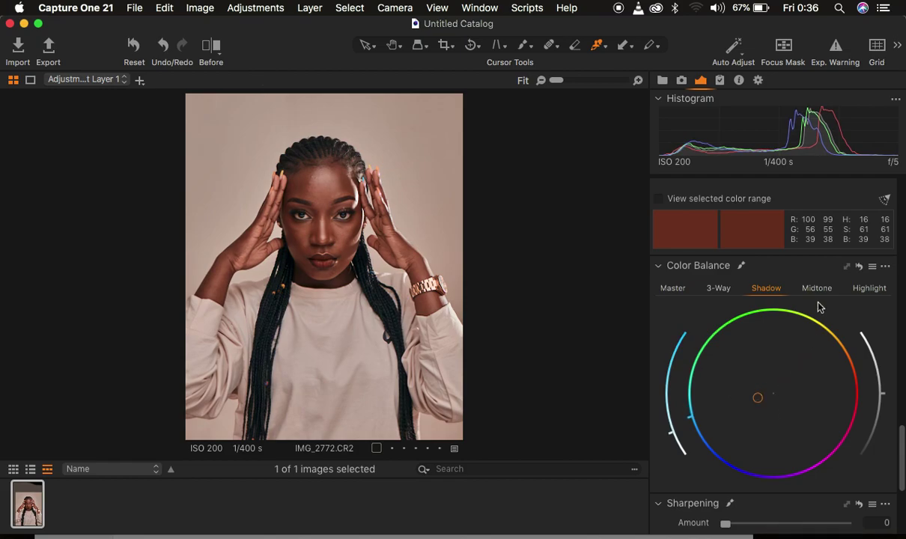
Shift the Color Balance highlights slightly toward green
{"action": "left_click", "coordinate": [866, 288]}
{"action": "left_click_drag", "start_coordinate": [773, 394], "coordinate": [774, 377]}
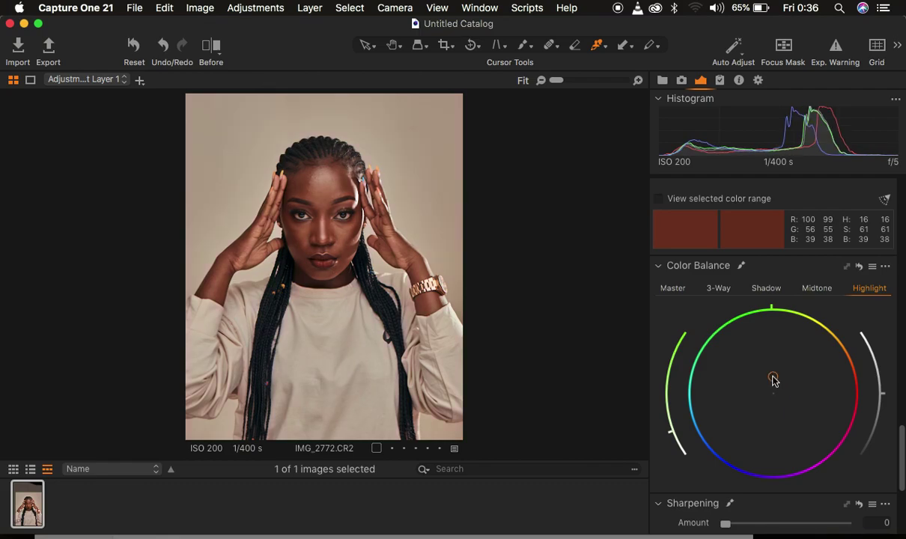
{"action": "left_click_drag", "start_coordinate": [773, 381], "coordinate": [774, 376]}
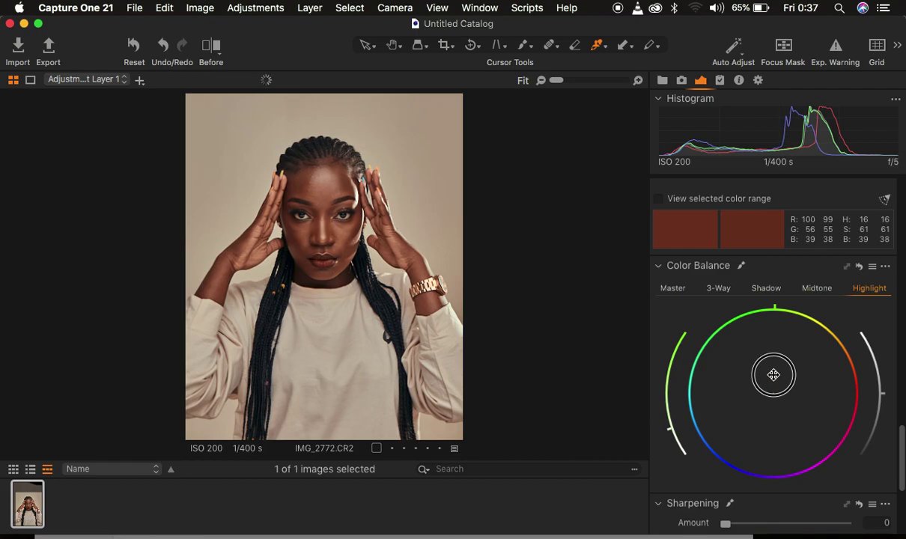
{"action": "left_click_drag", "start_coordinate": [774, 375], "coordinate": [773, 374]}
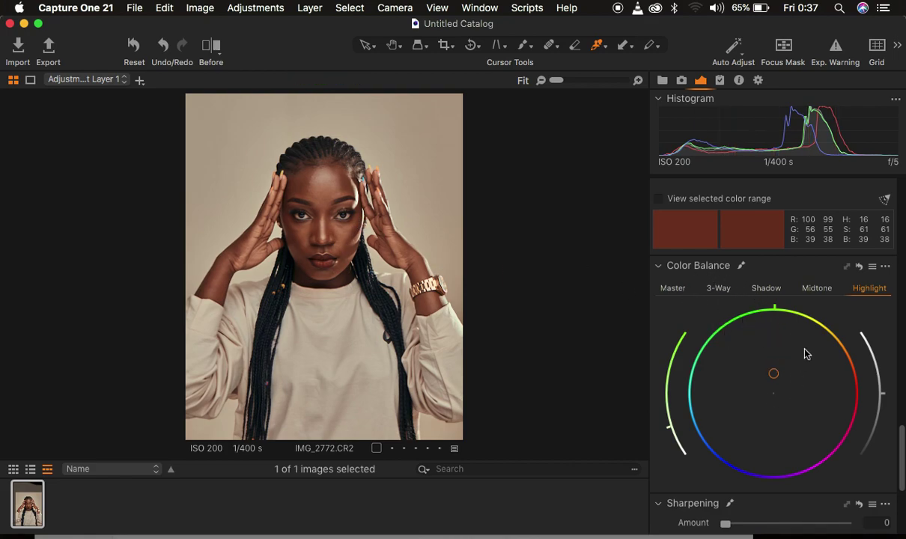
Set the orange range's Lightness to -4.5 in the Color Editor's Basic mode
{"action": "scroll", "coordinate": [806, 354], "scroll_direction": "up", "scroll_amount": 5}
{"action": "scroll", "coordinate": [806, 353], "scroll_direction": "up", "scroll_amount": 7}
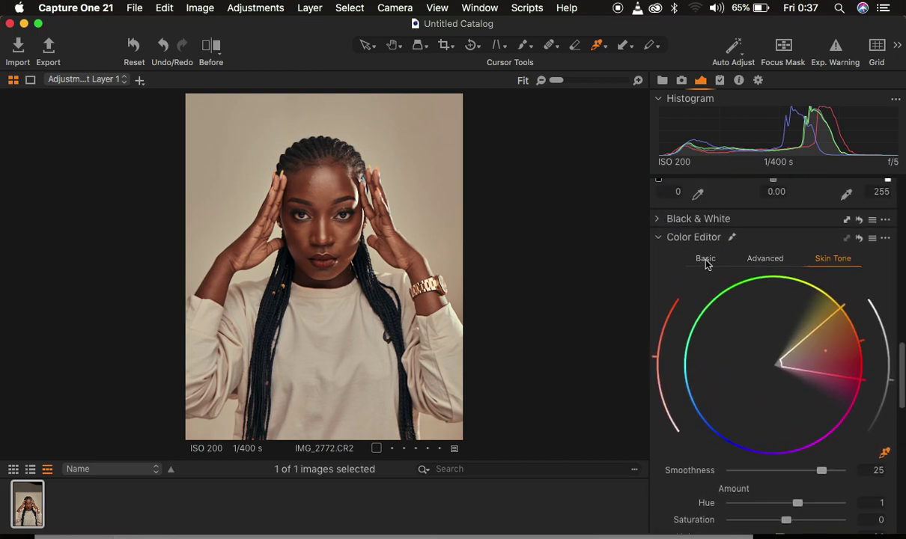
{"action": "left_click", "coordinate": [706, 260]}
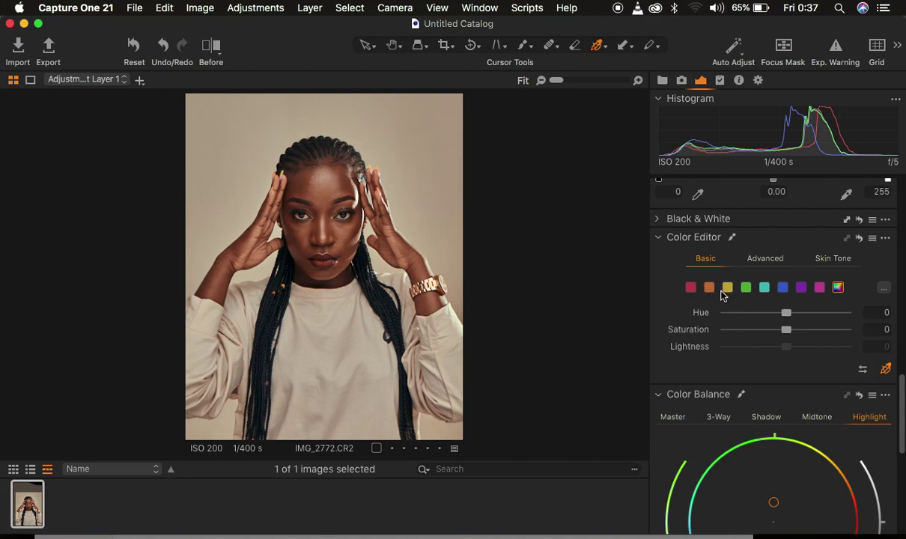
{"action": "left_click", "coordinate": [709, 289]}
{"action": "left_click", "coordinate": [787, 347]}
{"action": "left_click_drag", "start_coordinate": [787, 347], "coordinate": [782, 347]}
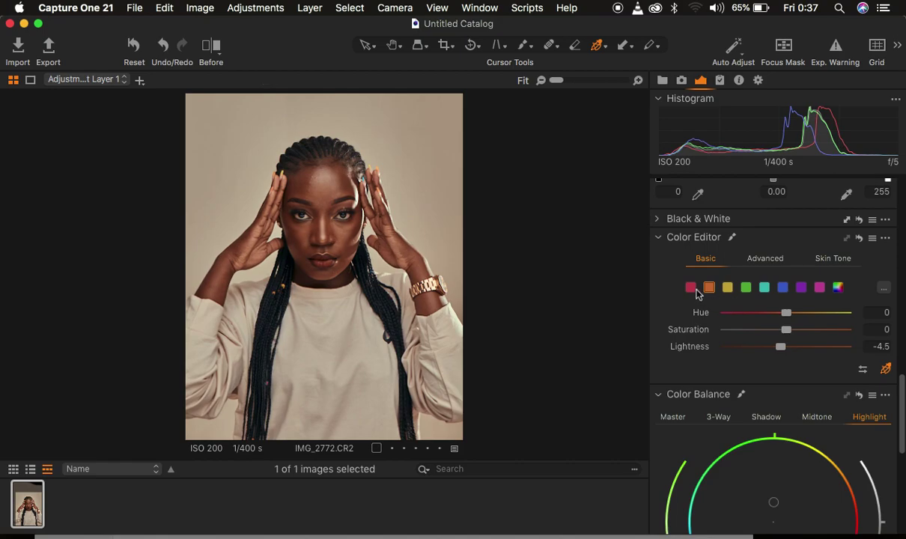
Set the yellow range's Saturation to -43 and the orange range's Hue to 0.5 in the Color Editor
{"action": "left_click", "coordinate": [727, 287]}
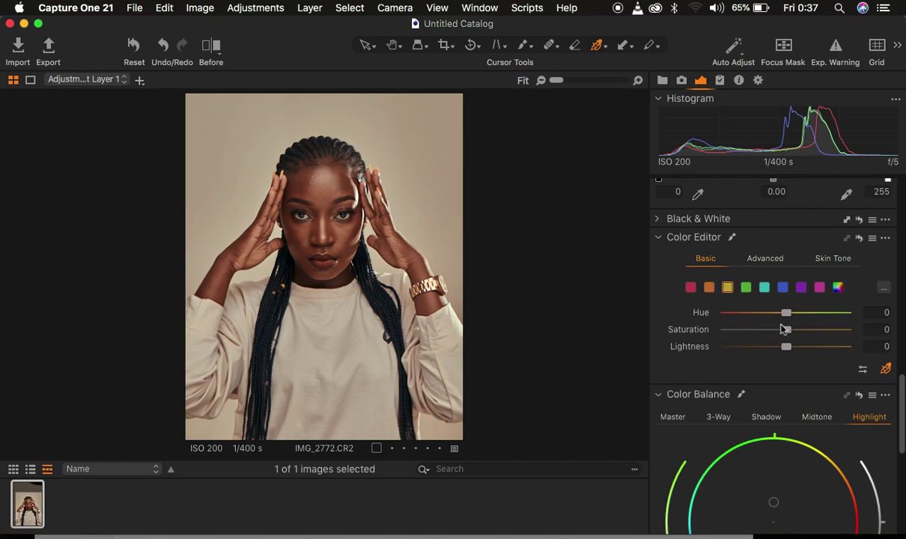
{"action": "left_click_drag", "start_coordinate": [785, 330], "coordinate": [755, 332]}
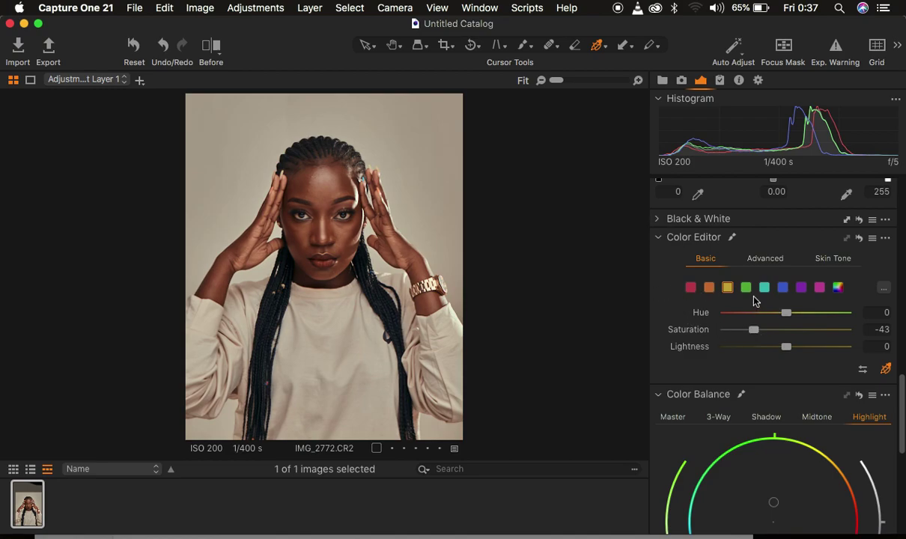
{"action": "left_click", "coordinate": [709, 289]}
{"action": "left_click_drag", "start_coordinate": [787, 316], "coordinate": [790, 318]}
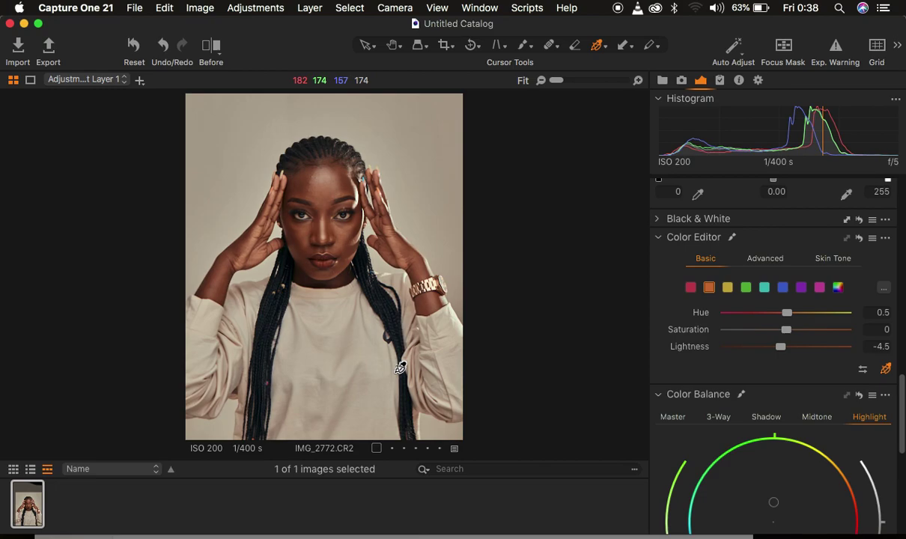
Inspect the portrait up close and compare the colour-graded result with the original in the split Before view
{"action": "key", "text": "super+plus"}
{"action": "key", "text": "super+plus"}
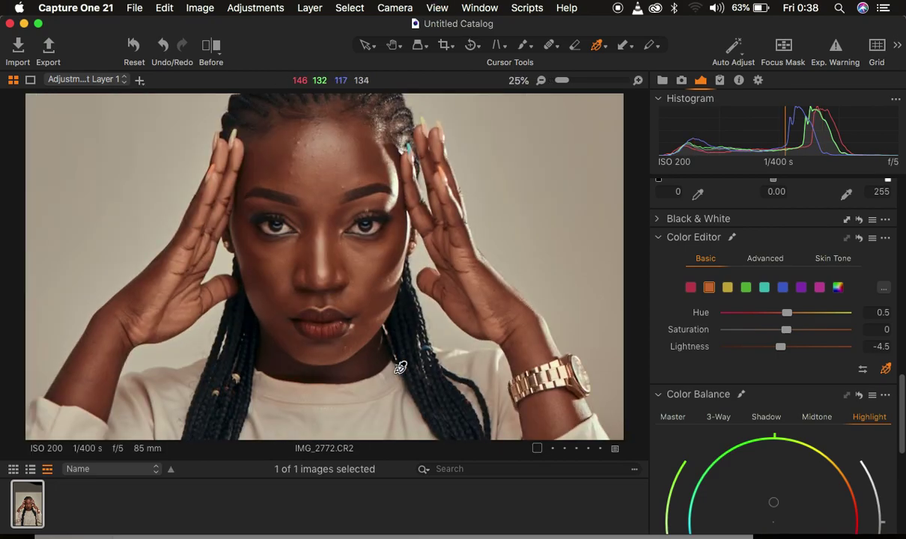
{"action": "key", "text": "super+minus"}
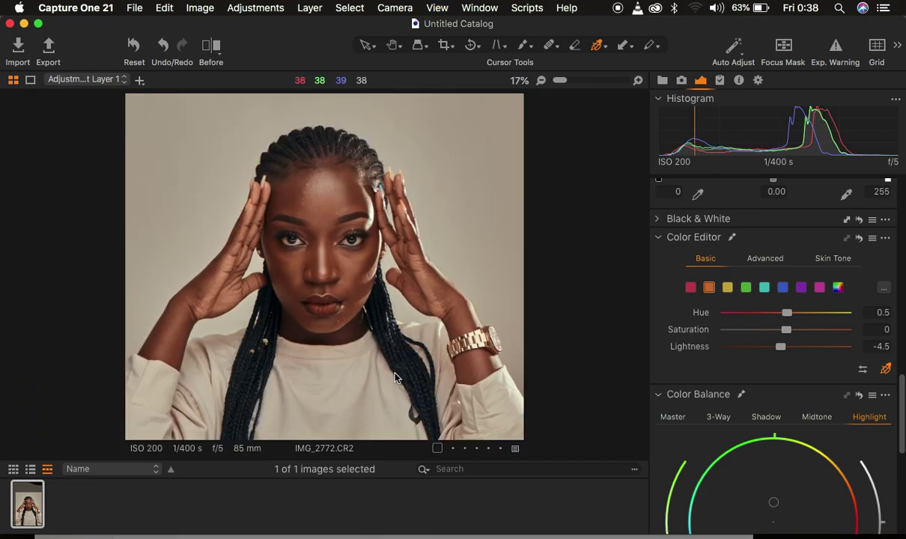
{"action": "left_click", "coordinate": [212, 48]}
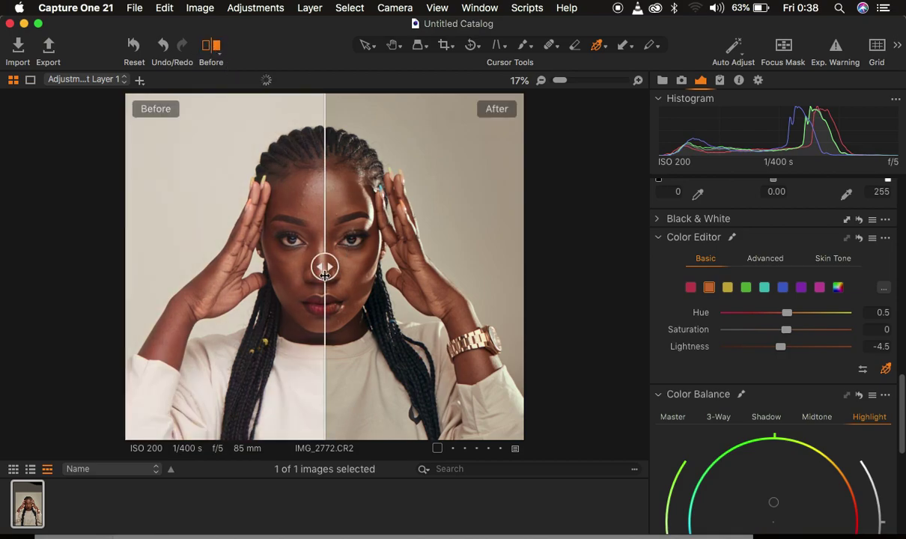
{"action": "left_click_drag", "start_coordinate": [324, 269], "coordinate": [118, 297]}
{"action": "left_click", "coordinate": [210, 47]}
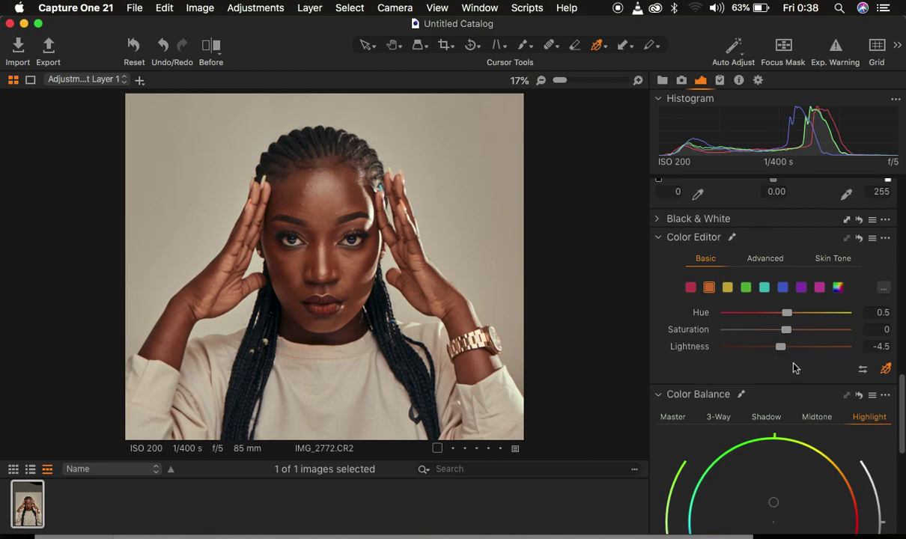
Tint the Color Balance midtones slightly toward cyan-blue
{"action": "scroll", "coordinate": [771, 414], "scroll_direction": "down", "scroll_amount": 4}
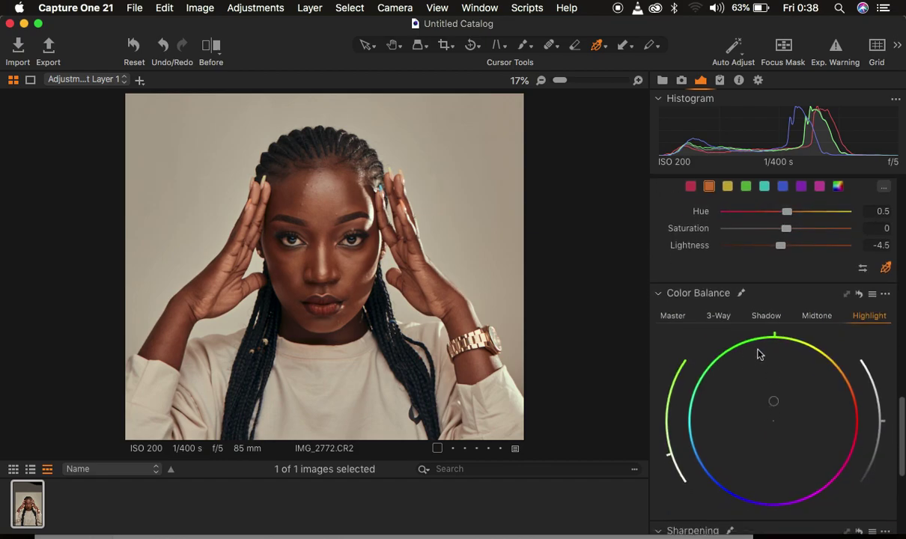
{"action": "left_click", "coordinate": [814, 316]}
{"action": "mouse_move", "coordinate": [772, 421]}
{"action": "left_mouse_down"}
{"action": "mouse_move", "coordinate": [742, 428]}
{"action": "mouse_move", "coordinate": [757, 425]}
{"action": "left_mouse_up"}
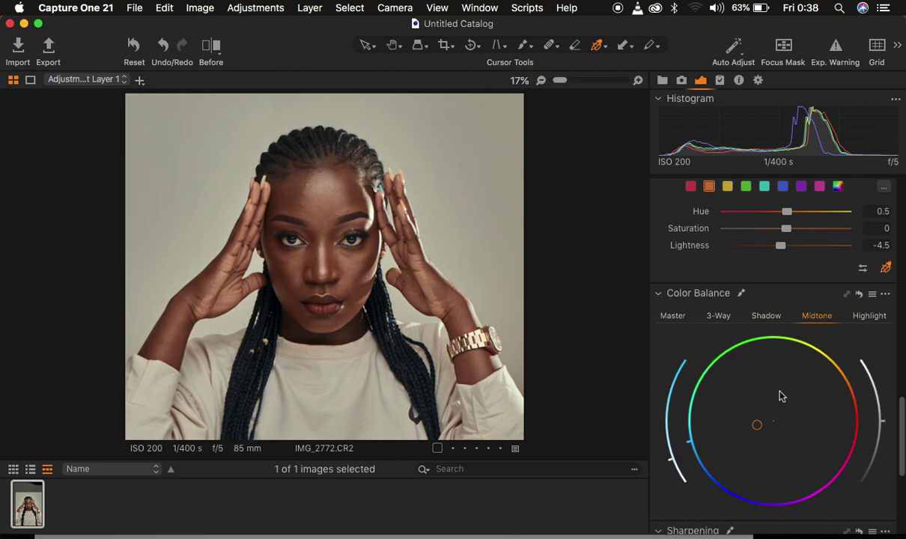
{"action": "scroll", "coordinate": [799, 377], "scroll_direction": "up", "scroll_amount": 15}
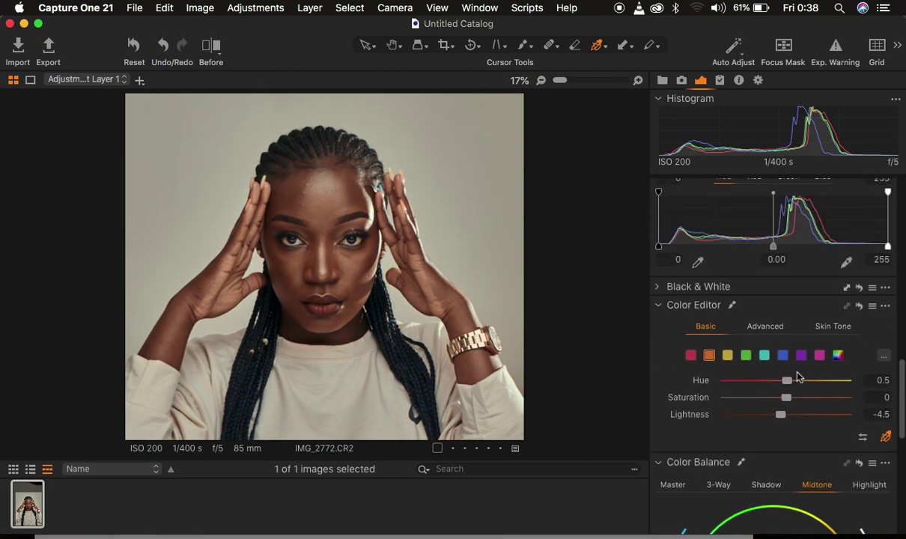
Raise the adjustment layer's Exposure Contrast to 7 and check the result against the original in the Before view
{"action": "scroll", "coordinate": [798, 376], "scroll_direction": "up", "scroll_amount": 10}
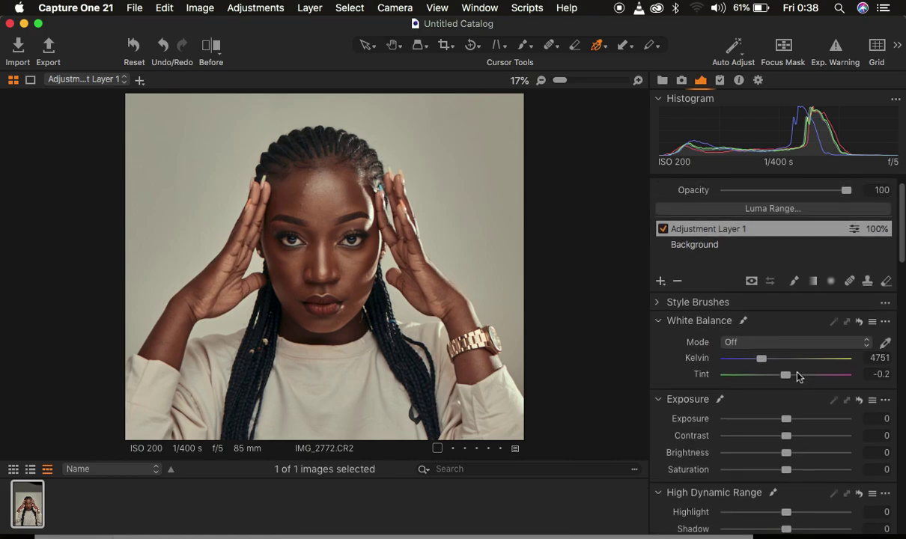
{"action": "left_click_drag", "start_coordinate": [789, 455], "coordinate": [797, 457]}
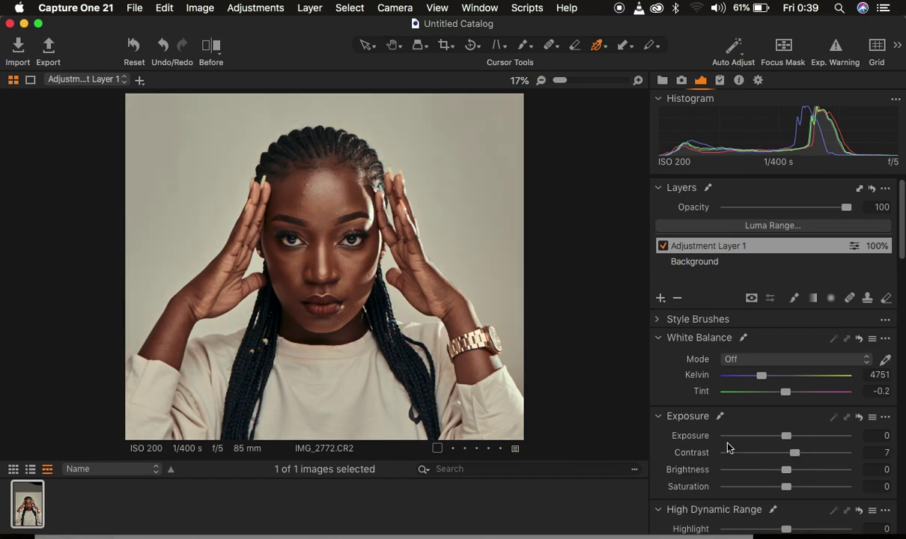
{"action": "left_click", "coordinate": [206, 45]}
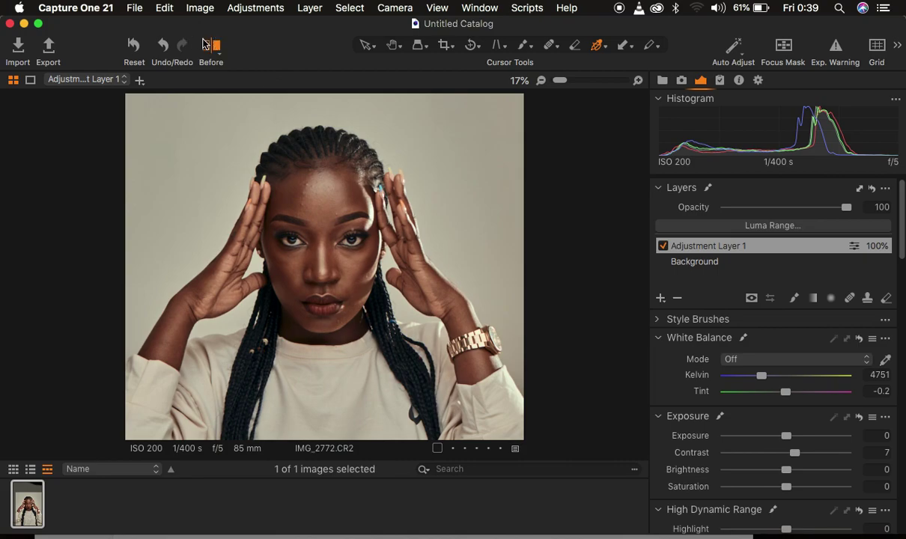
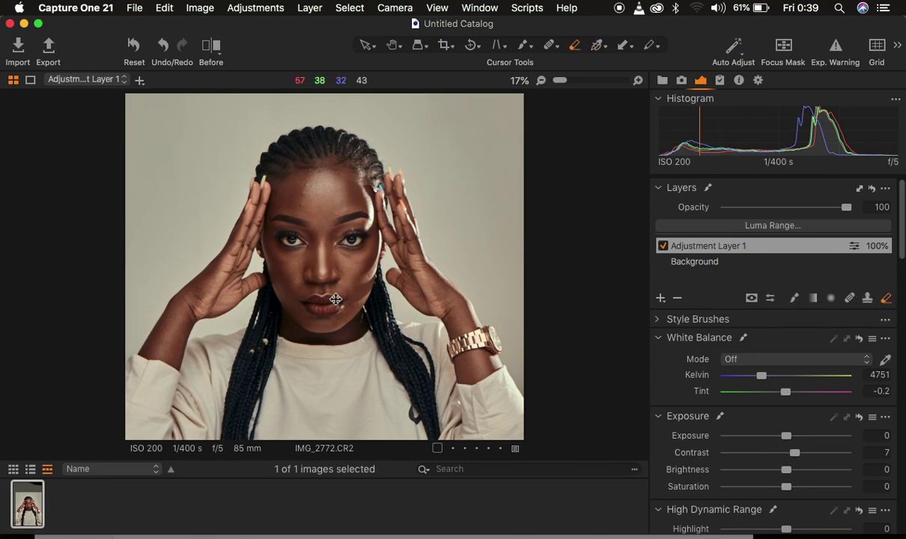
Display the adjustment layer's mask and erase it over the lips to restore their original colour
{"action": "scroll", "coordinate": [336, 299], "scroll_direction": "up", "scroll_amount": 2}
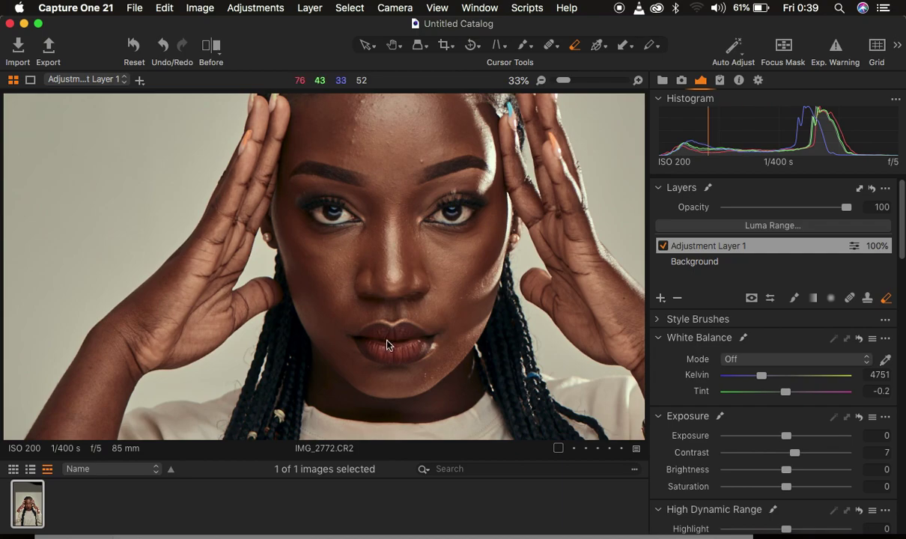
{"action": "key", "text": "m"}
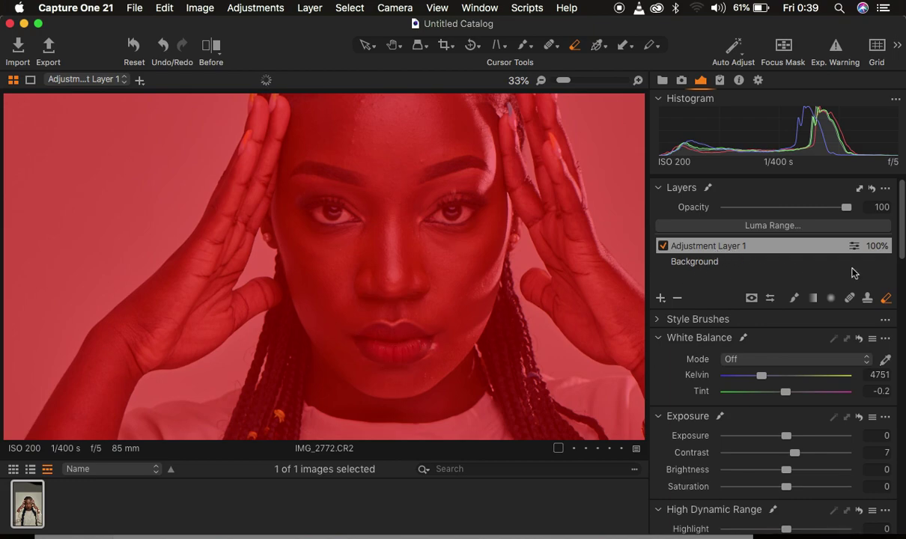
{"action": "mouse_move", "coordinate": [360, 340]}
{"action": "left_mouse_down"}
{"action": "mouse_move", "coordinate": [387, 355]}
{"action": "mouse_move", "coordinate": [409, 351]}
{"action": "mouse_move", "coordinate": [370, 348]}
{"action": "mouse_move", "coordinate": [367, 334]}
{"action": "mouse_move", "coordinate": [405, 330]}
{"action": "mouse_move", "coordinate": [427, 346]}
{"action": "mouse_move", "coordinate": [406, 357]}
{"action": "mouse_move", "coordinate": [382, 354]}
{"action": "mouse_move", "coordinate": [406, 350]}
{"action": "mouse_move", "coordinate": [402, 338]}
{"action": "mouse_move", "coordinate": [376, 327]}
{"action": "mouse_move", "coordinate": [364, 337]}
{"action": "mouse_move", "coordinate": [371, 348]}
{"action": "mouse_move", "coordinate": [415, 342]}
{"action": "mouse_move", "coordinate": [403, 328]}
{"action": "mouse_move", "coordinate": [426, 342]}
{"action": "mouse_move", "coordinate": [382, 355]}
{"action": "mouse_move", "coordinate": [367, 352]}
{"action": "mouse_move", "coordinate": [372, 319]}
{"action": "left_mouse_up"}
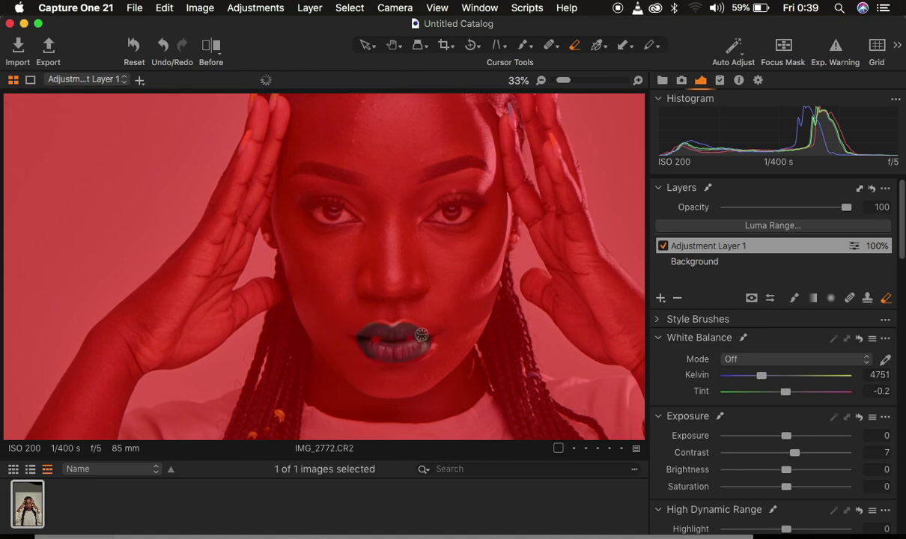
{"action": "mouse_move", "coordinate": [396, 322]}
{"action": "left_mouse_down"}
{"action": "mouse_move", "coordinate": [392, 336]}
{"action": "mouse_move", "coordinate": [379, 338]}
{"action": "mouse_move", "coordinate": [405, 344]}
{"action": "mouse_move", "coordinate": [384, 340]}
{"action": "mouse_move", "coordinate": [376, 368]}
{"action": "mouse_move", "coordinate": [387, 354]}
{"action": "mouse_move", "coordinate": [349, 328]}
{"action": "mouse_move", "coordinate": [371, 346]}
{"action": "mouse_move", "coordinate": [414, 347]}
{"action": "mouse_move", "coordinate": [375, 322]}
{"action": "left_mouse_up"}
Erase the layer mask over both eyes and their eyeshadow, and hide the mask overlay
{"action": "mouse_move", "coordinate": [291, 192]}
{"action": "left_mouse_down"}
{"action": "mouse_move", "coordinate": [343, 200]}
{"action": "mouse_move", "coordinate": [353, 210]}
{"action": "mouse_move", "coordinate": [317, 206]}
{"action": "mouse_move", "coordinate": [340, 200]}
{"action": "mouse_move", "coordinate": [307, 206]}
{"action": "mouse_move", "coordinate": [355, 211]}
{"action": "mouse_move", "coordinate": [317, 199]}
{"action": "mouse_move", "coordinate": [337, 218]}
{"action": "mouse_move", "coordinate": [337, 200]}
{"action": "mouse_move", "coordinate": [316, 213]}
{"action": "mouse_move", "coordinate": [349, 215]}
{"action": "mouse_move", "coordinate": [314, 208]}
{"action": "left_mouse_up"}
{"action": "mouse_move", "coordinate": [450, 194]}
{"action": "left_mouse_down"}
{"action": "mouse_move", "coordinate": [435, 216]}
{"action": "mouse_move", "coordinate": [475, 207]}
{"action": "mouse_move", "coordinate": [455, 200]}
{"action": "mouse_move", "coordinate": [431, 211]}
{"action": "mouse_move", "coordinate": [453, 216]}
{"action": "mouse_move", "coordinate": [475, 200]}
{"action": "mouse_move", "coordinate": [451, 192]}
{"action": "mouse_move", "coordinate": [433, 204]}
{"action": "mouse_move", "coordinate": [474, 189]}
{"action": "mouse_move", "coordinate": [480, 196]}
{"action": "mouse_move", "coordinate": [467, 215]}
{"action": "mouse_move", "coordinate": [435, 218]}
{"action": "mouse_move", "coordinate": [441, 200]}
{"action": "mouse_move", "coordinate": [425, 213]}
{"action": "mouse_move", "coordinate": [432, 219]}
{"action": "mouse_move", "coordinate": [446, 193]}
{"action": "mouse_move", "coordinate": [472, 196]}
{"action": "left_mouse_up"}
{"action": "mouse_move", "coordinate": [300, 187]}
{"action": "left_mouse_down"}
{"action": "mouse_move", "coordinate": [319, 197]}
{"action": "mouse_move", "coordinate": [314, 178]}
{"action": "mouse_move", "coordinate": [344, 196]}
{"action": "mouse_move", "coordinate": [330, 189]}
{"action": "left_mouse_up"}
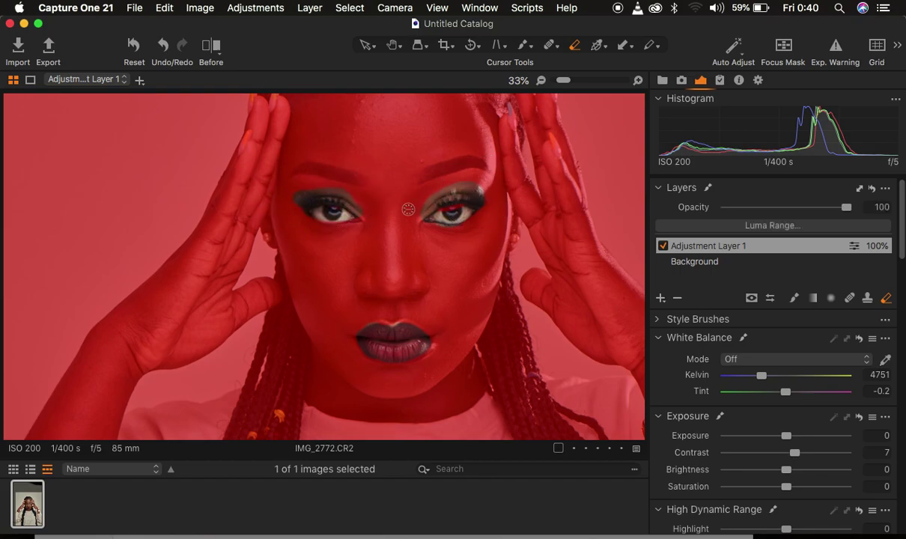
{"action": "key", "text": "super+0"}
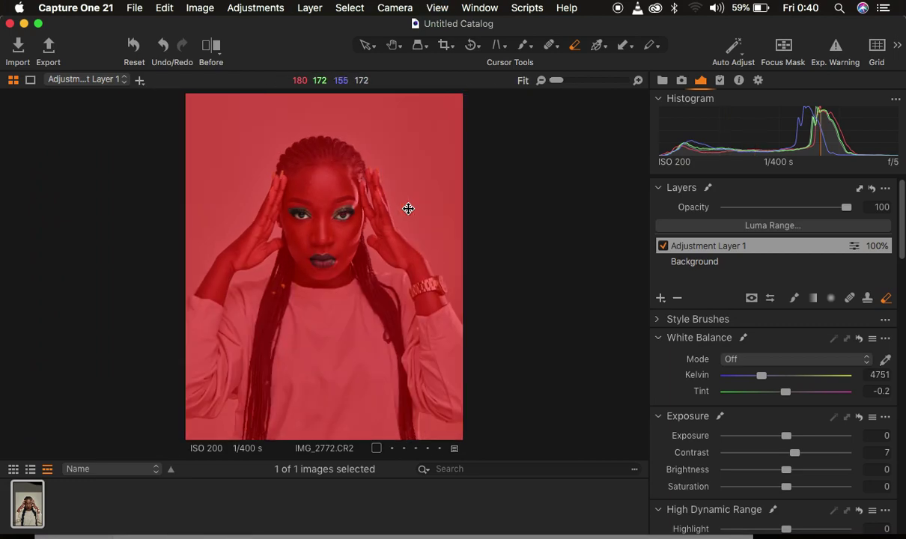
{"action": "key", "text": "m"}
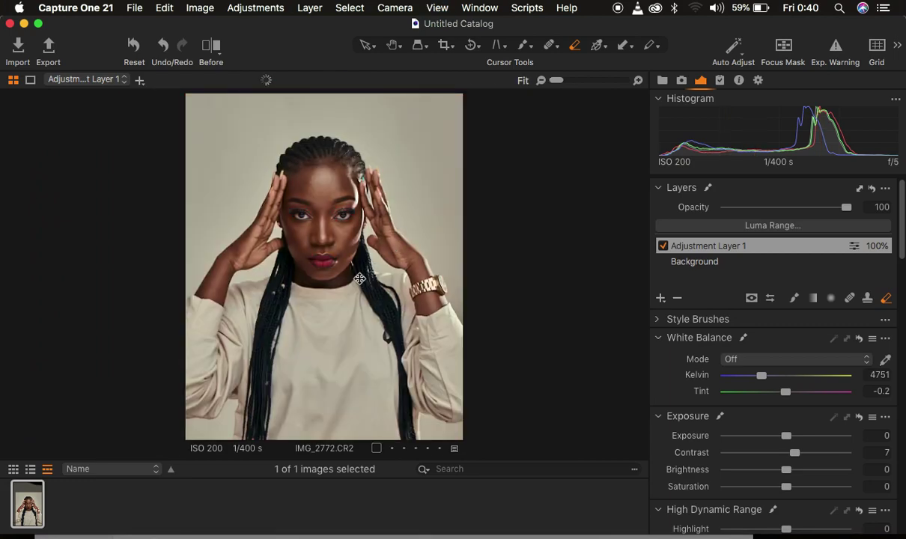
Compare the edited portrait with the original by sweeping the split Before divider across the image, and close the comparison
{"action": "key", "text": "super+plus"}
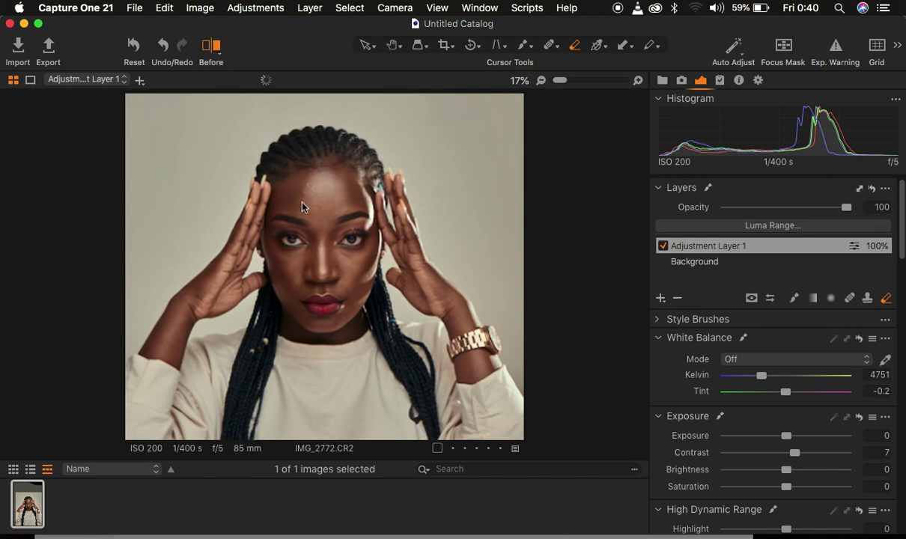
{"action": "key", "text": "alt+y"}
{"action": "left_click_drag", "start_coordinate": [324, 267], "coordinate": [490, 288]}
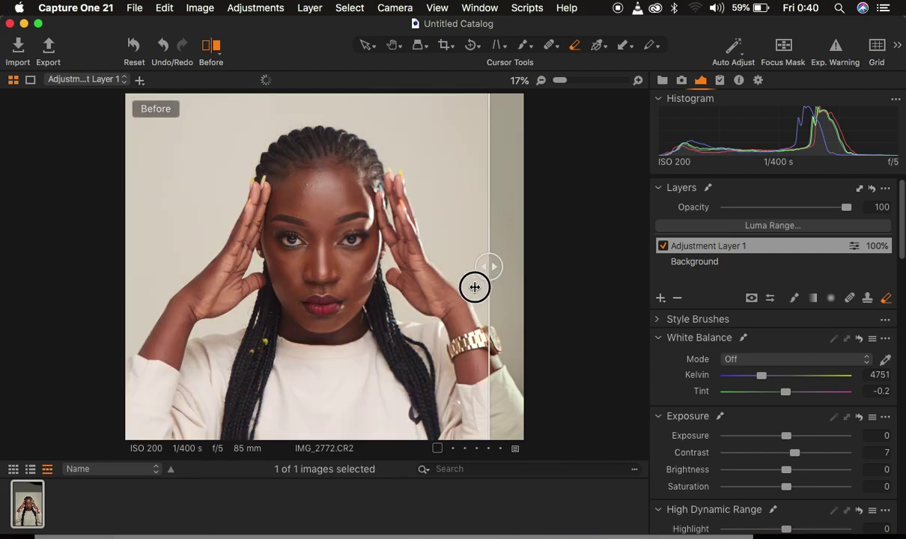
{"action": "left_click", "coordinate": [202, 279]}
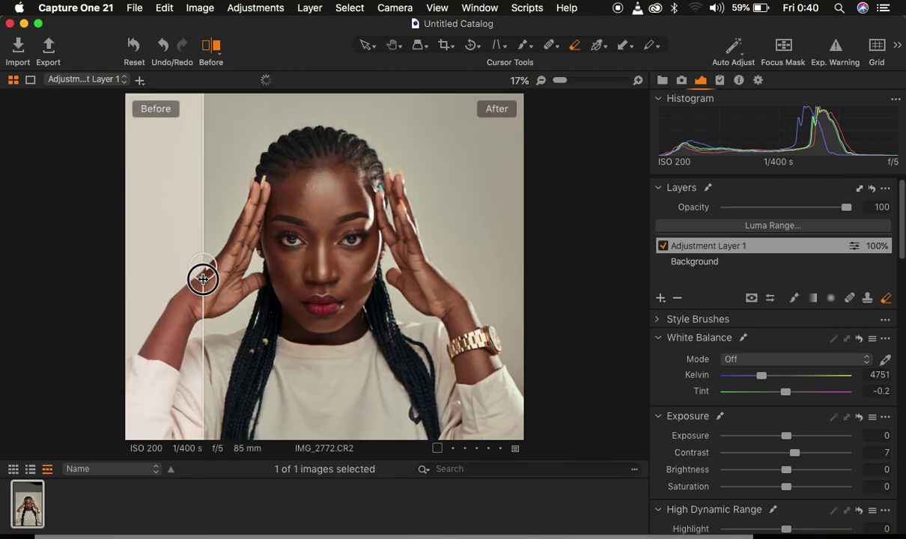
{"action": "left_click", "coordinate": [143, 280]}
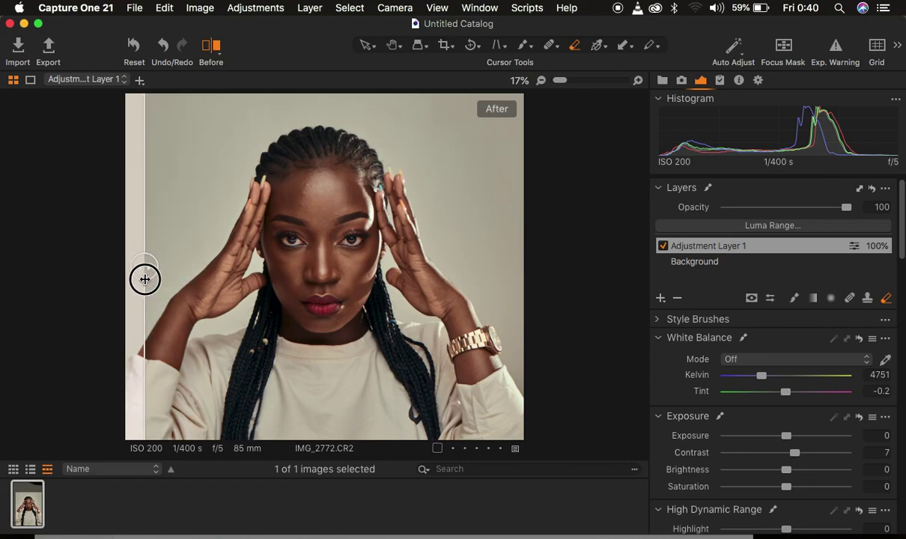
{"action": "left_click", "coordinate": [210, 47]}
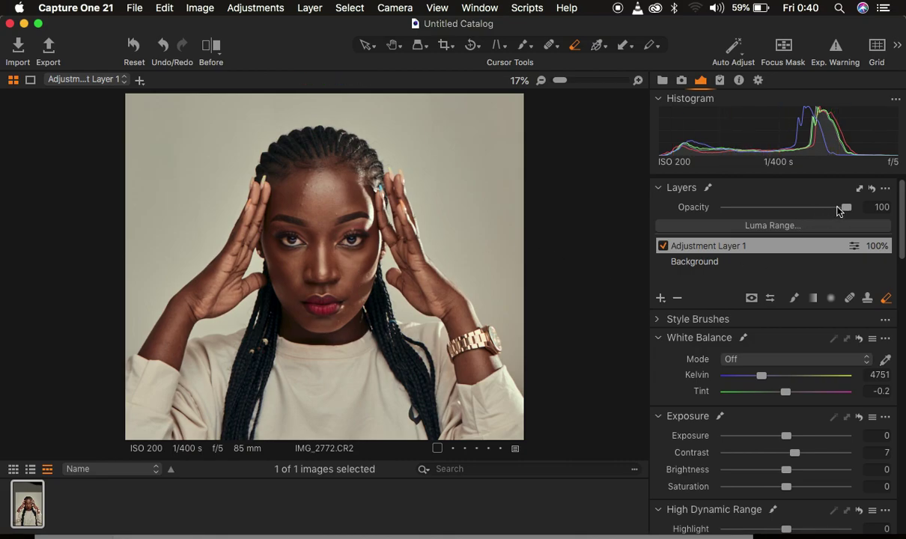
Reduce the opacity of Adjustment Layer 1 to 91
{"action": "mouse_move", "coordinate": [838, 210]}
{"action": "left_mouse_down"}
{"action": "mouse_move", "coordinate": [817, 209]}
{"action": "mouse_move", "coordinate": [832, 211]}
{"action": "left_mouse_up"}
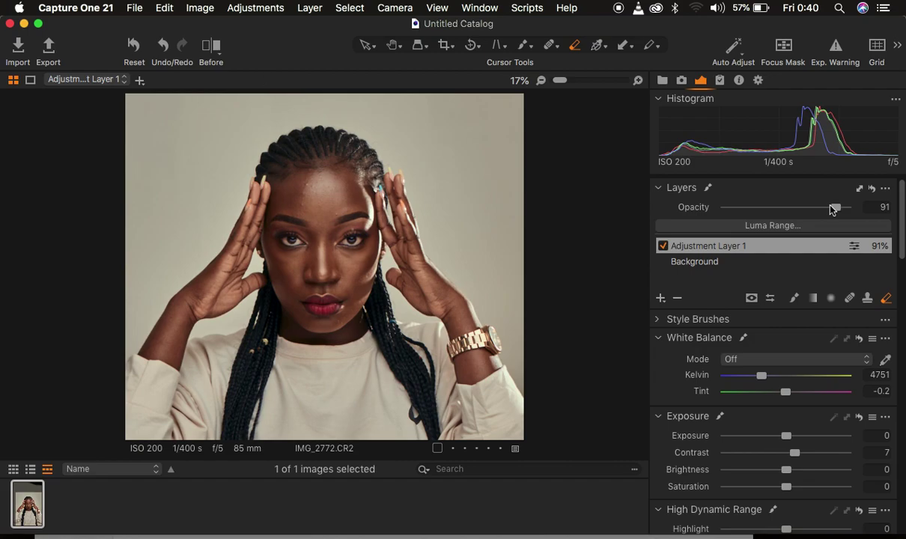